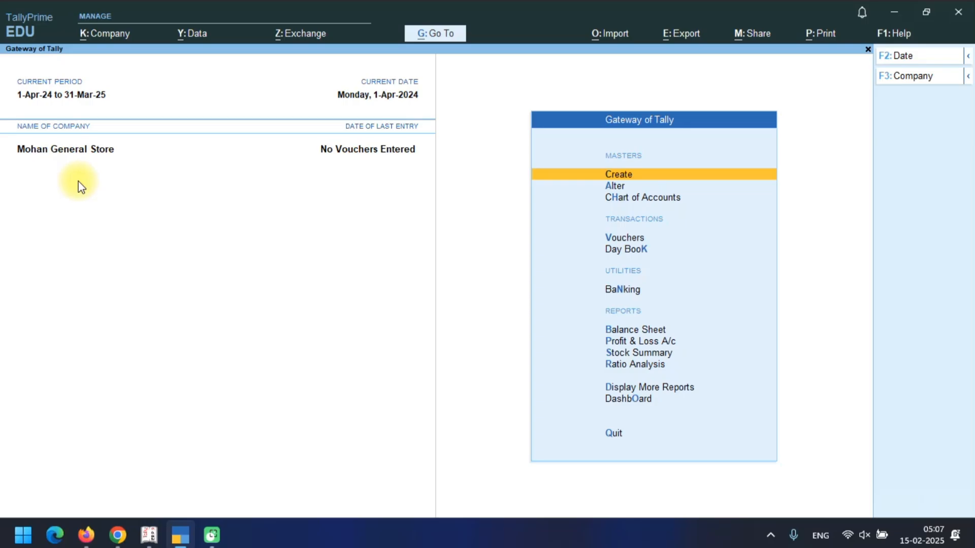
# Turn off Maintain Inventory and Goods and Services Tax (GST) in the company features and save the settings.
pyautogui.press('F11')
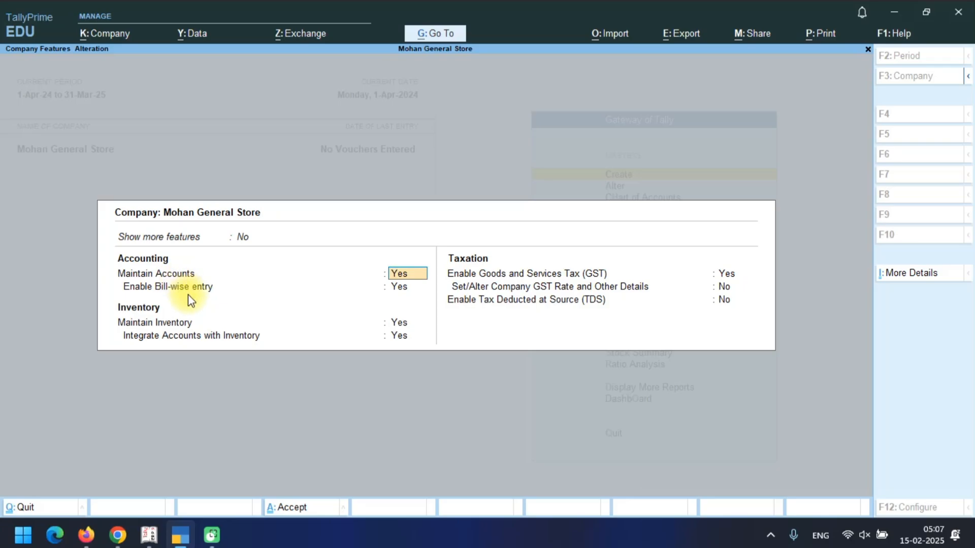
pyautogui.press('Return')
pyautogui.press('Return')
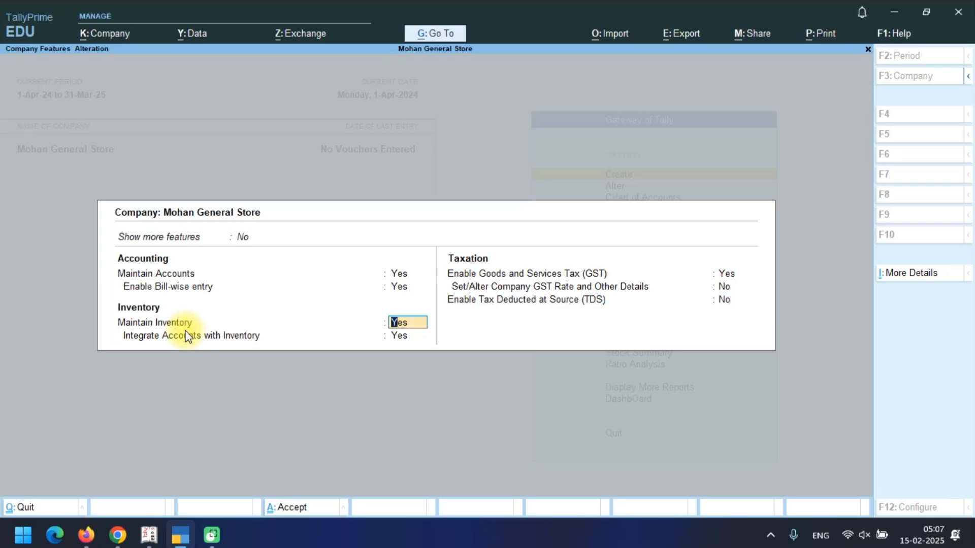
pyautogui.write('n')
pyautogui.press('Return')
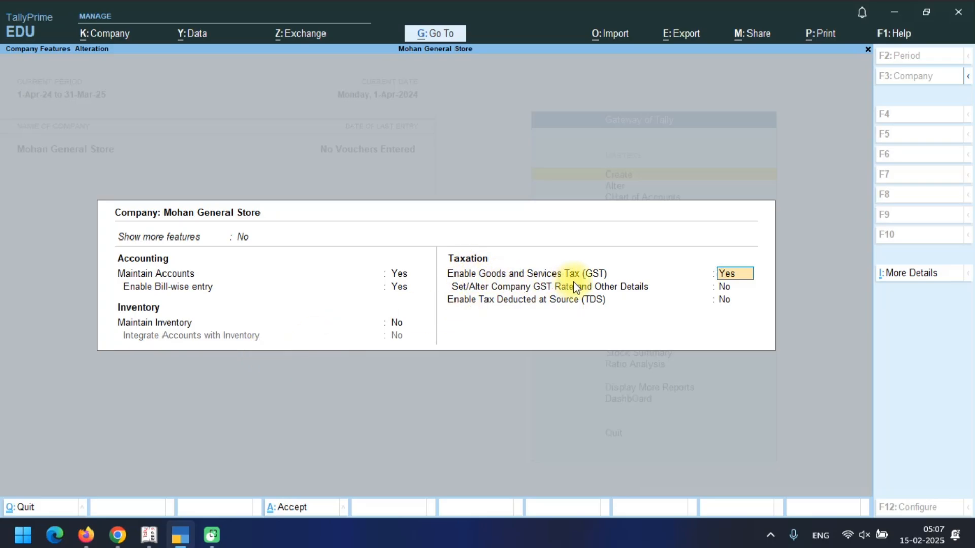
pyautogui.write('n')
pyautogui.press('Return')
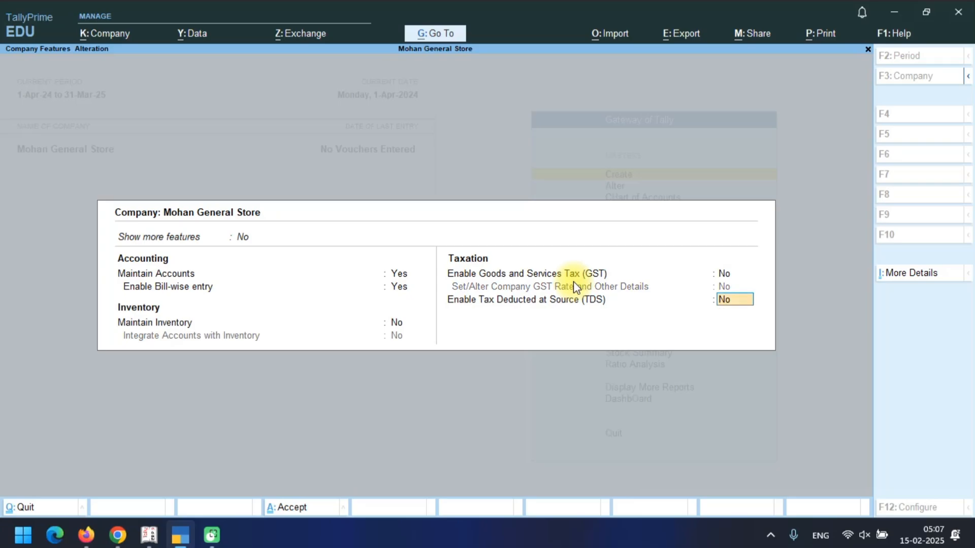
pyautogui.press('Return')
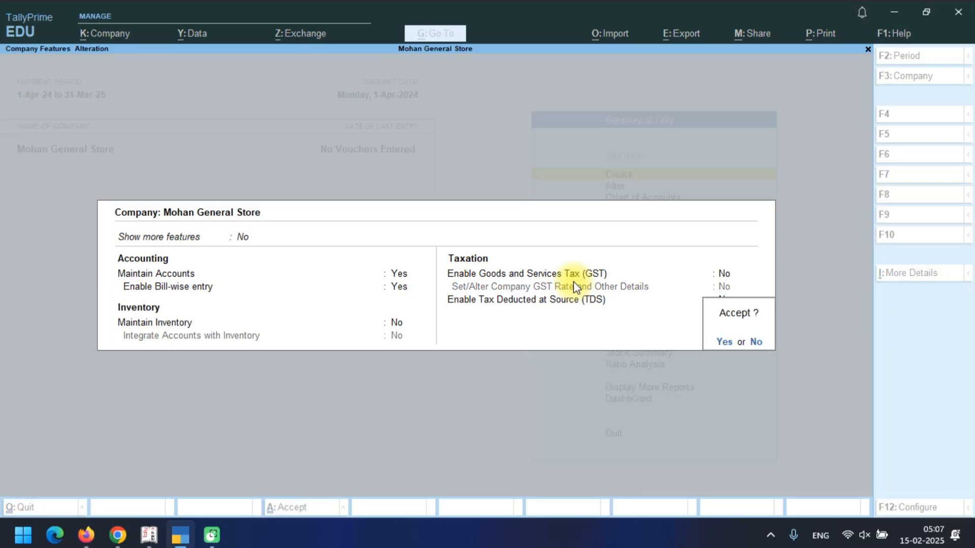
pyautogui.press('Return')
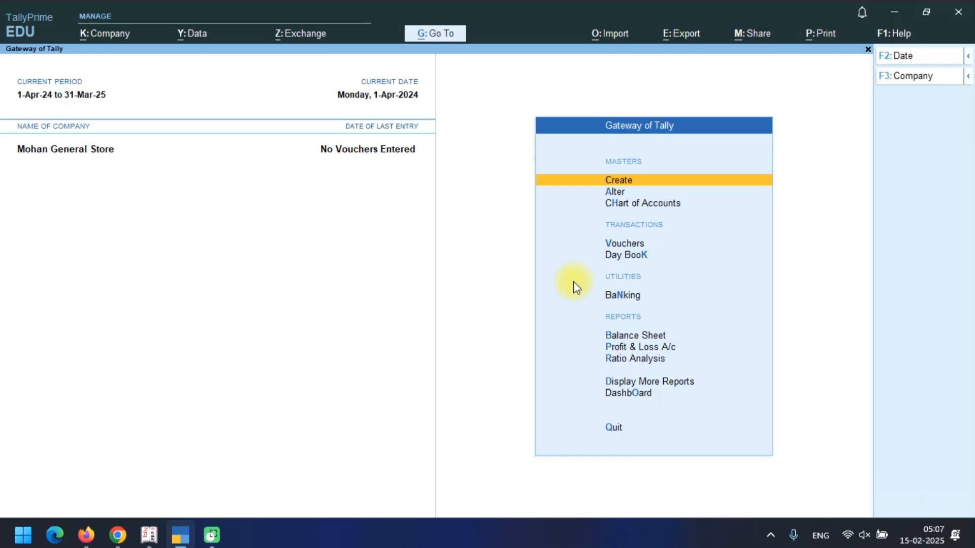
# Expand the list of masters available for creation to include the additional and inactive master types.
pyautogui.press('Return')
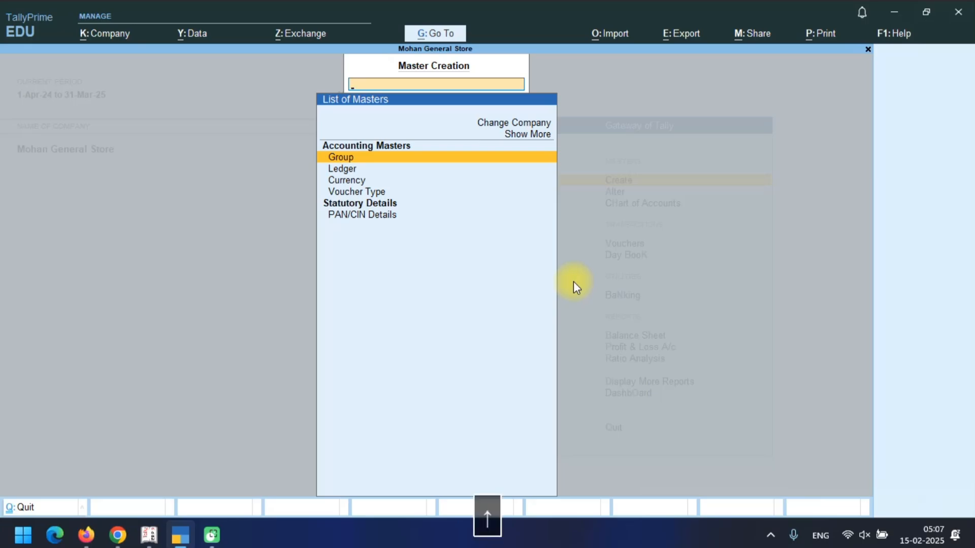
pyautogui.press('Up')
pyautogui.press('Up')
pyautogui.press('Return')
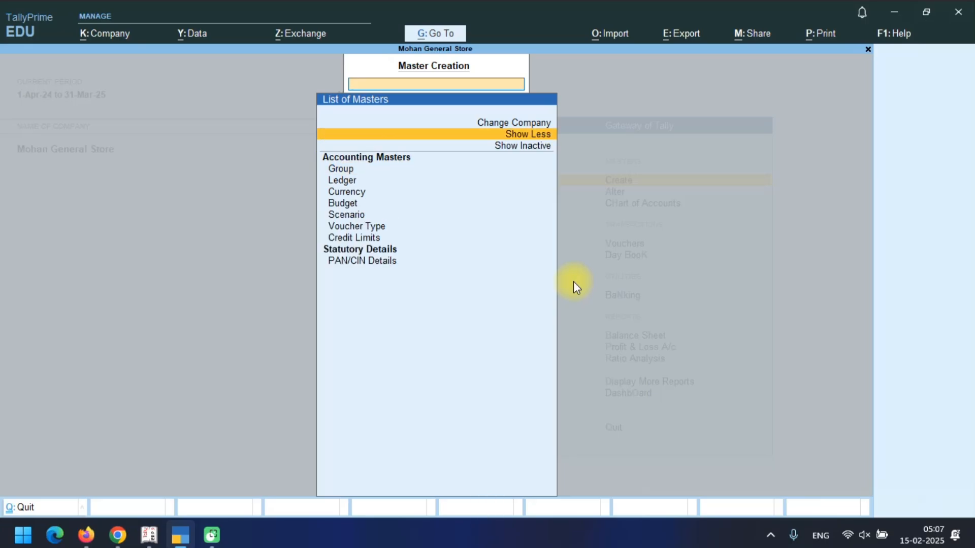
pyautogui.press('Down')
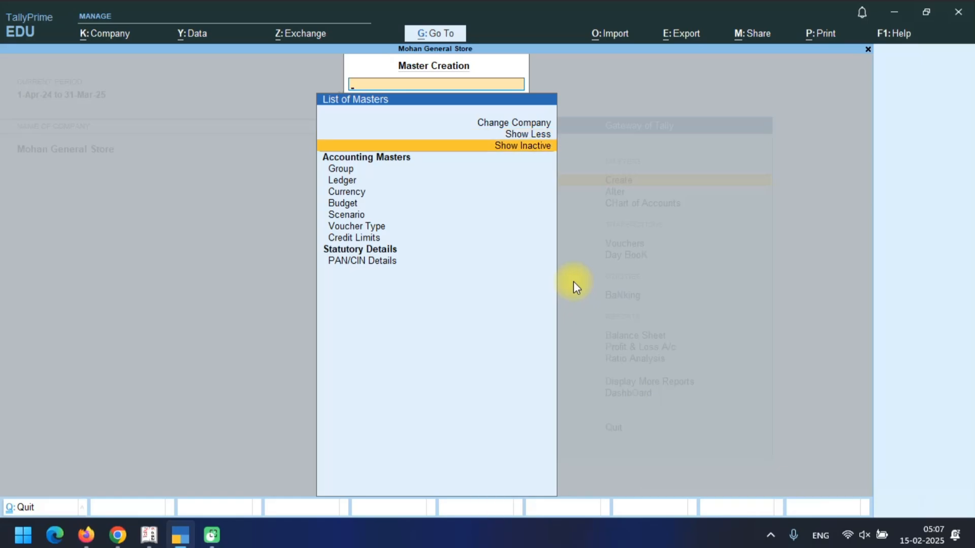
pyautogui.press('Return')
# Start creating a new Cost Category master and enable the Cost Centres feature for the company.
pyautogui.press('Down')
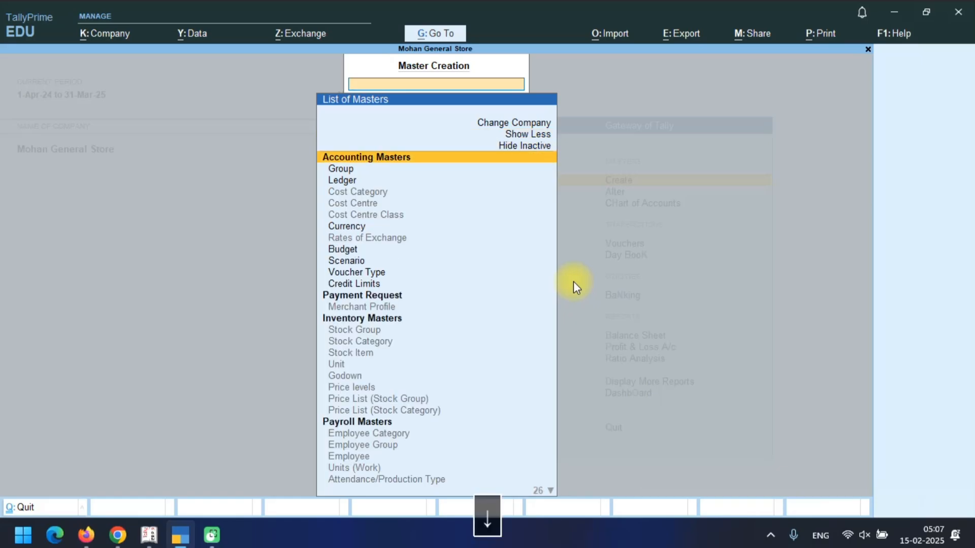
pyautogui.press('Down')
pyautogui.press('Up')
pyautogui.press('Down')
pyautogui.press('Down')
pyautogui.press('Down')
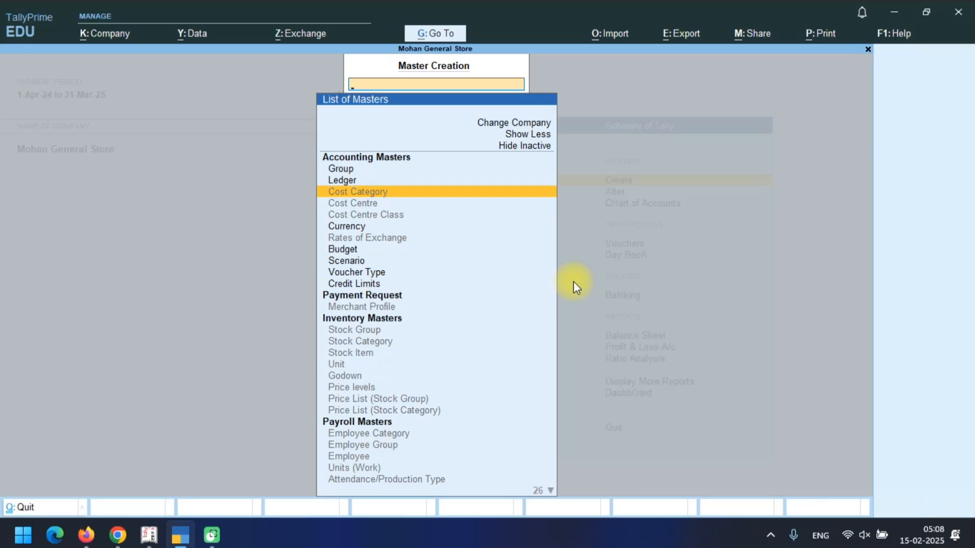
pyautogui.press('Return')
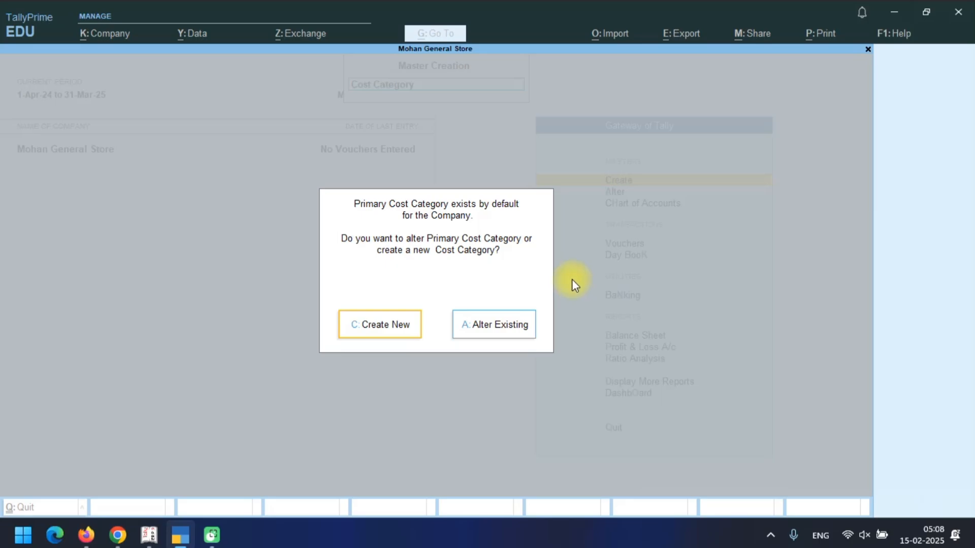
pyautogui.click(386, 331)
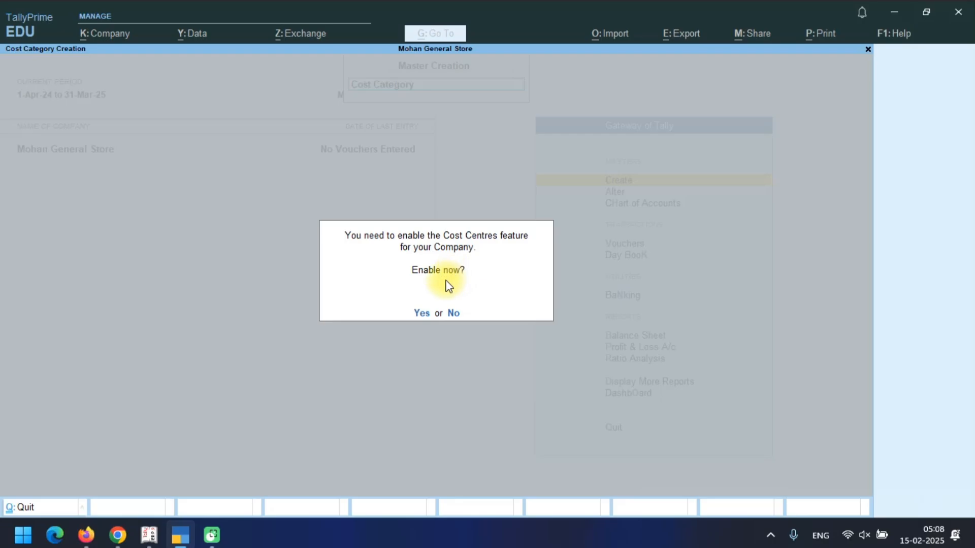
pyautogui.click(421, 313)
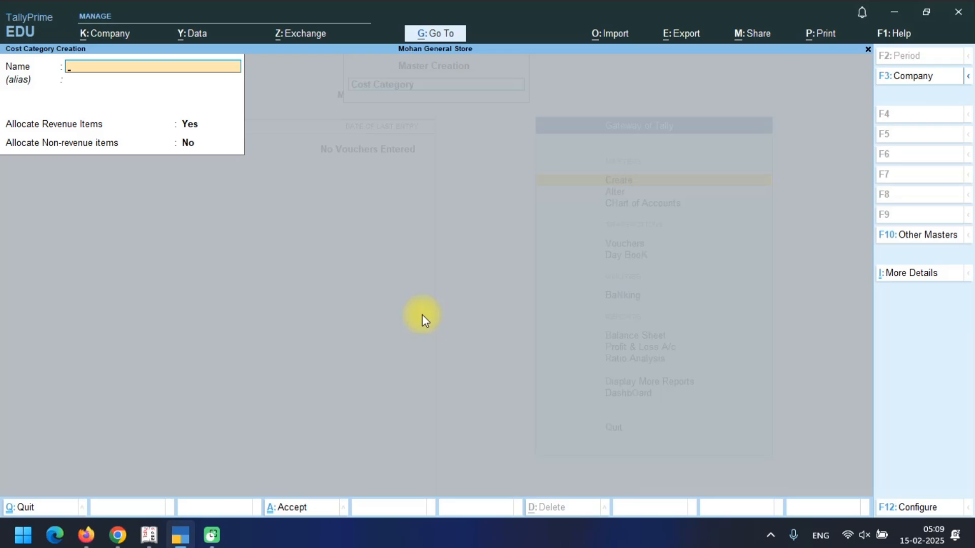
# Create the cost category Expenses, allocating revenue items but not non-revenue items, and return to the list of masters.
pyautogui.write('Expenses')
pyautogui.press('Return')
pyautogui.press('Return')
pyautogui.press('Return')
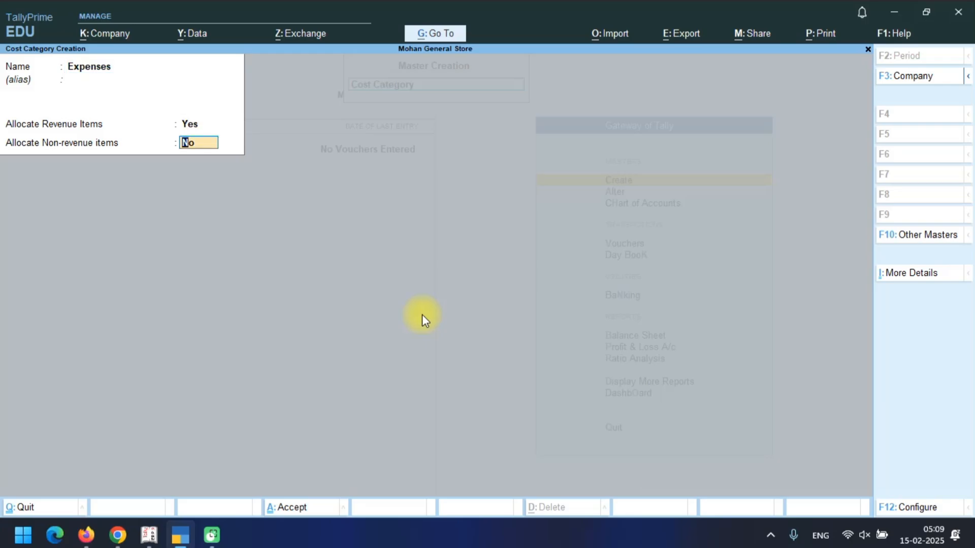
pyautogui.press('Return')
pyautogui.press('Return')
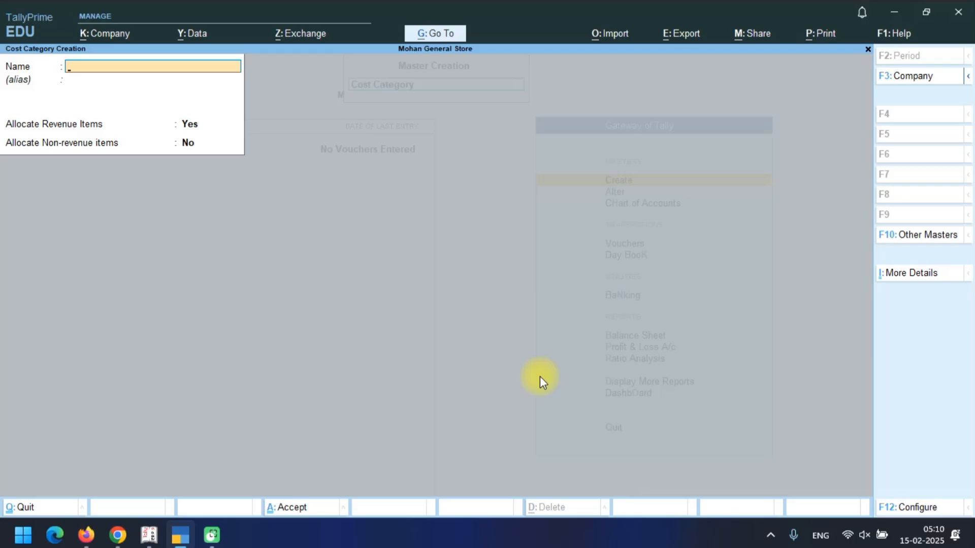
pyautogui.press('Escape')
pyautogui.press('Escape')
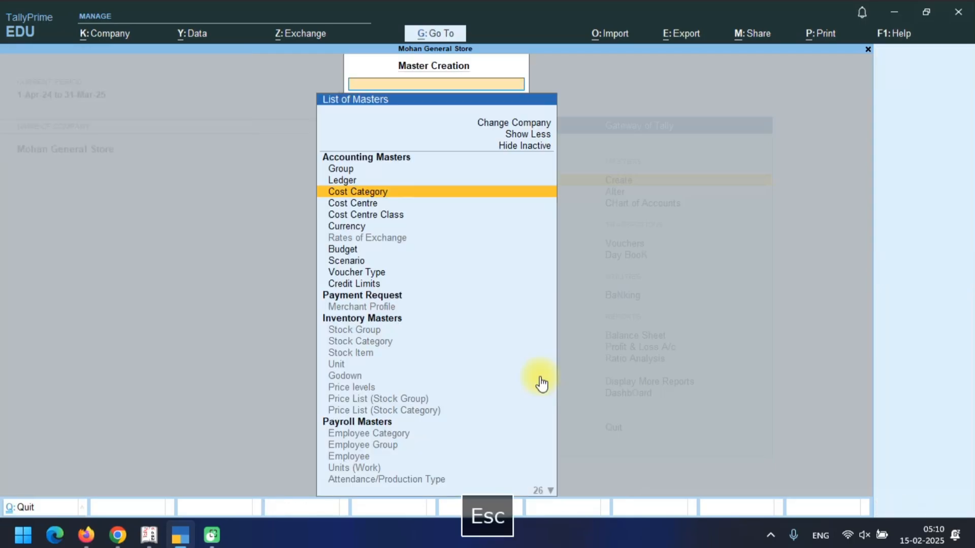
# Create the cost centre Stationary in the Expenses category, under Primary.
pyautogui.press('Down')
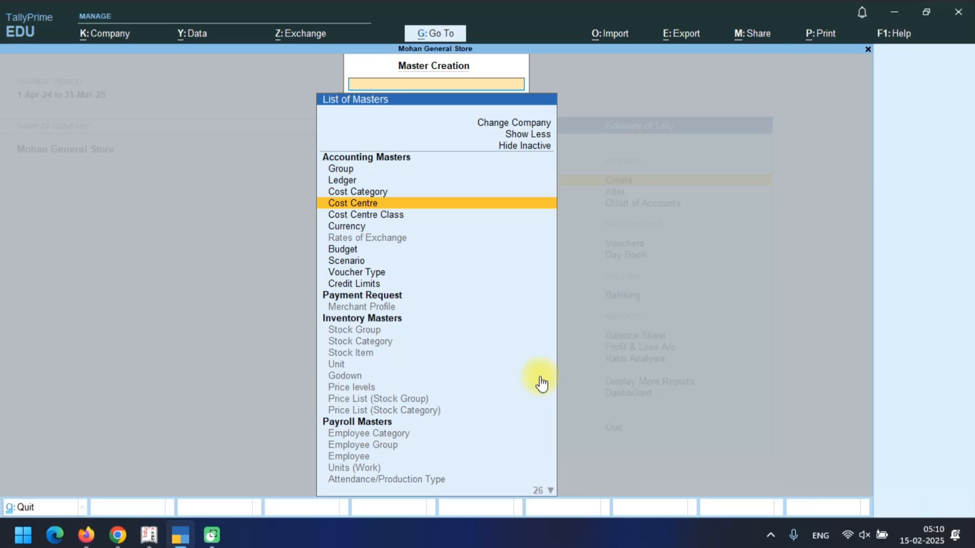
pyautogui.press('Return')
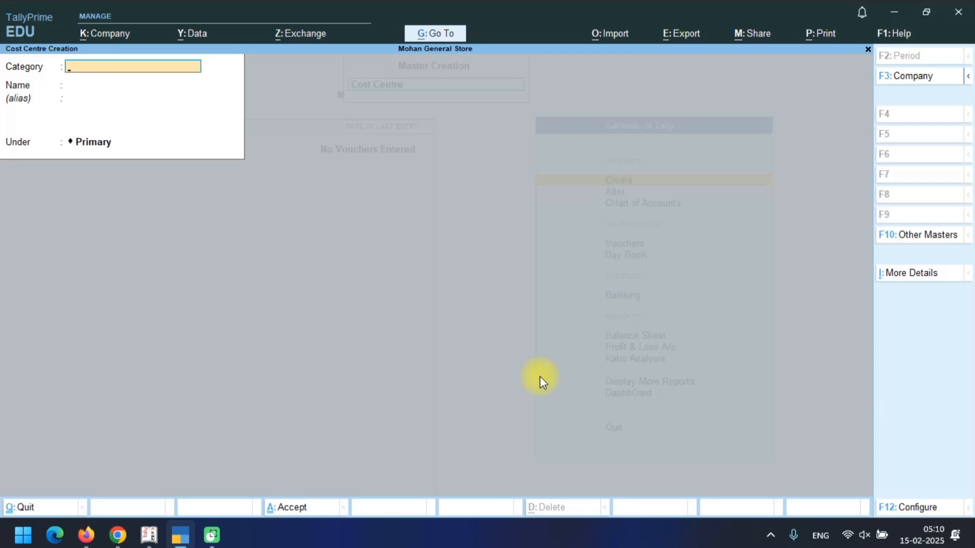
pyautogui.press('space')
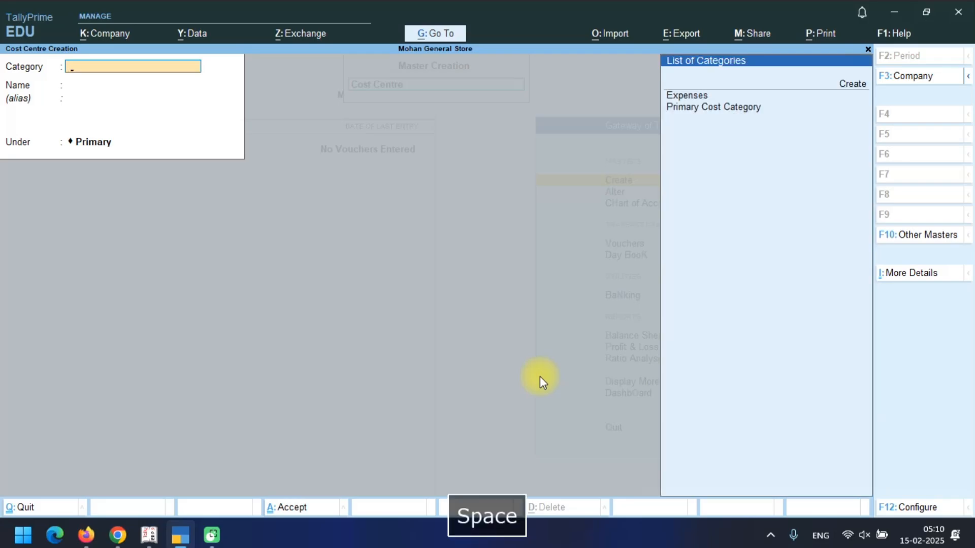
pyautogui.press('Down')
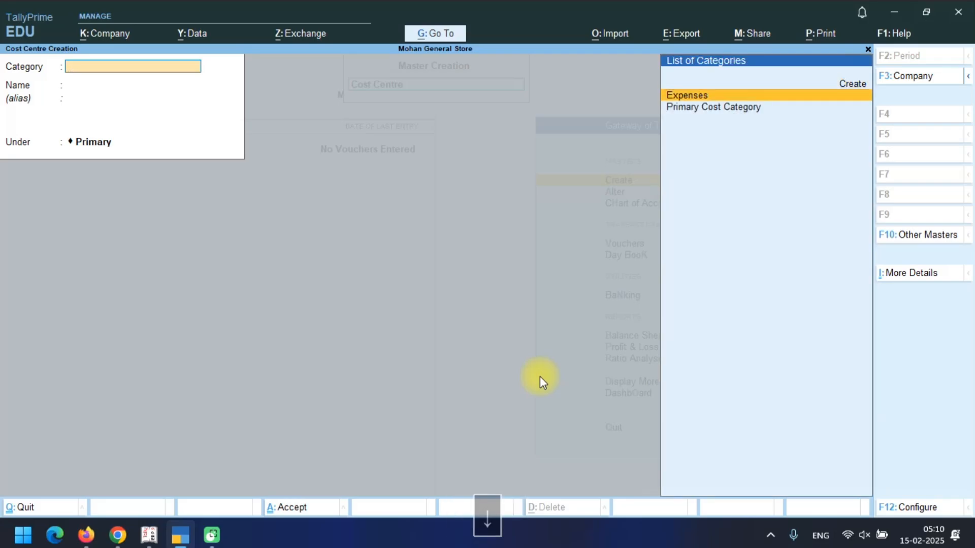
pyautogui.press('Return')
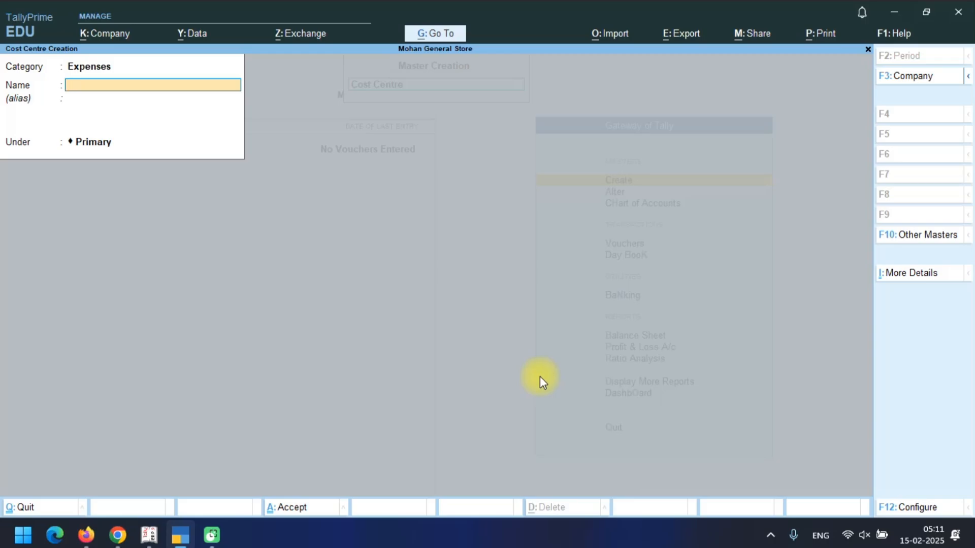
pyautogui.write('Stationary')
pyautogui.press('Return')
pyautogui.press('Return')
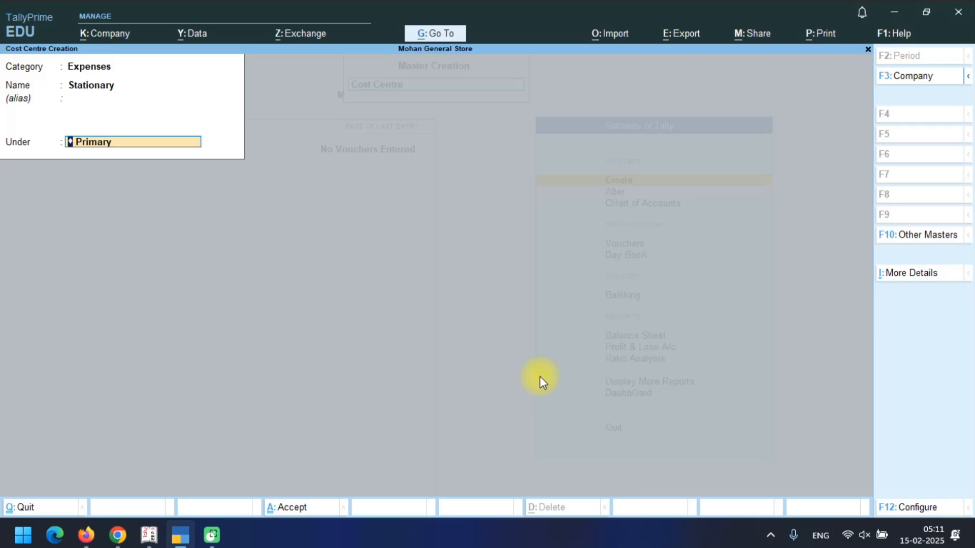
pyautogui.press('Return')
pyautogui.press('Return')
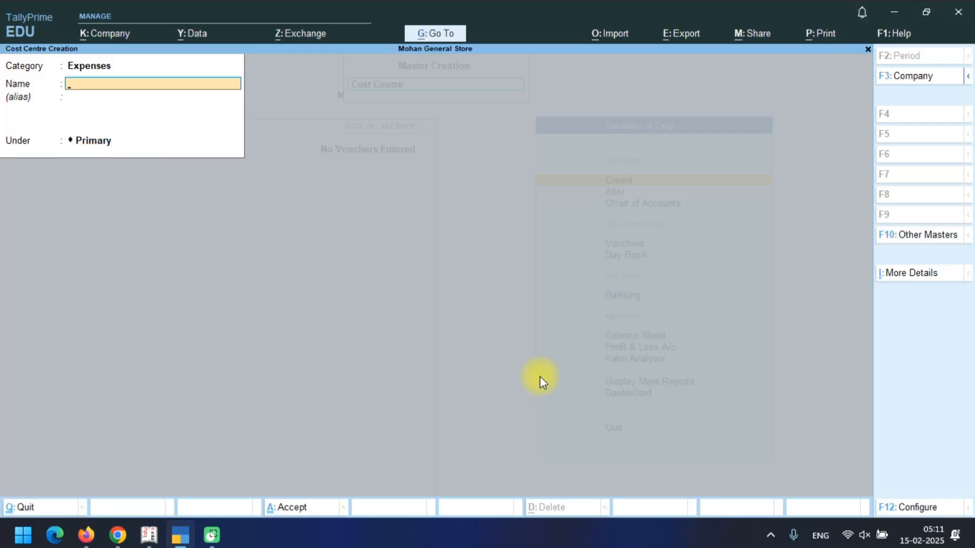
# Create the cost centre Grocery in the Expenses category, under Primary.
pyautogui.write('Grocery')
pyautogui.press('Return')
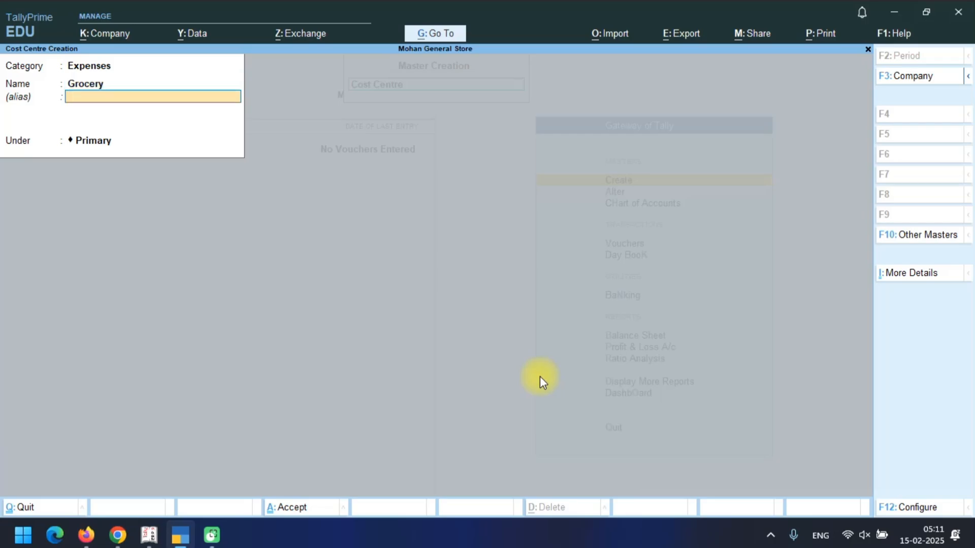
pyautogui.press('Return')
pyautogui.press('Return')
pyautogui.press('Return')
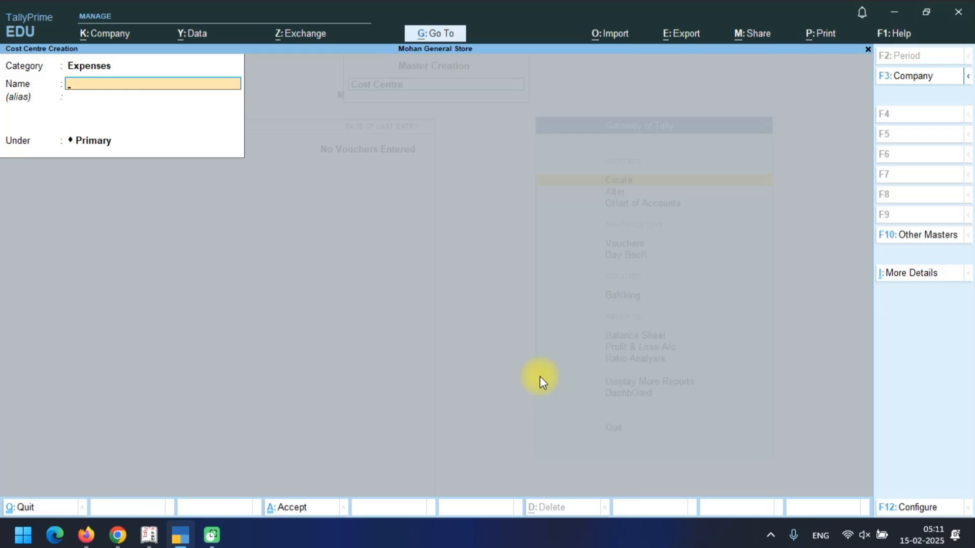
# Create the cost centre Pen in the Expenses category, under Stationary.
pyautogui.write('Pen')
pyautogui.press('Return')
pyautogui.press('Return')
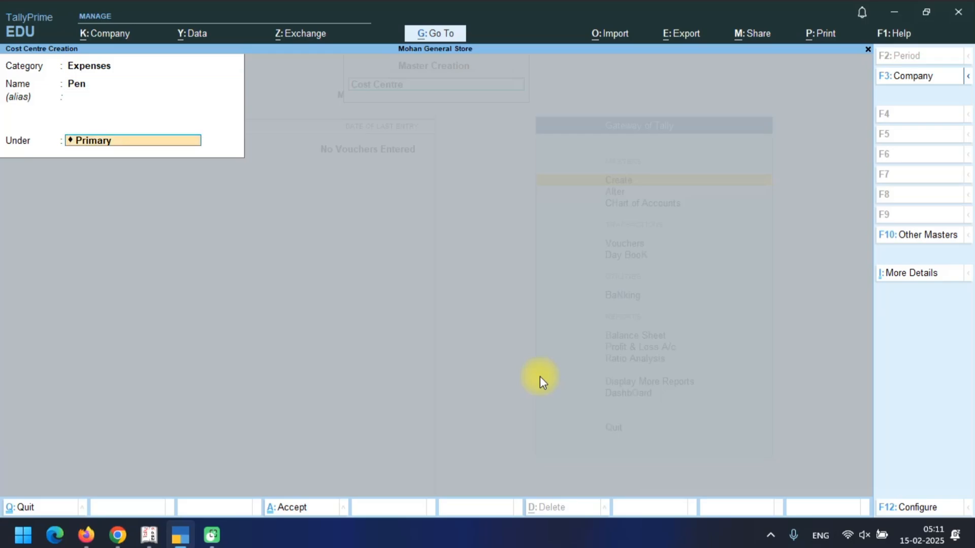
pyautogui.press('space')
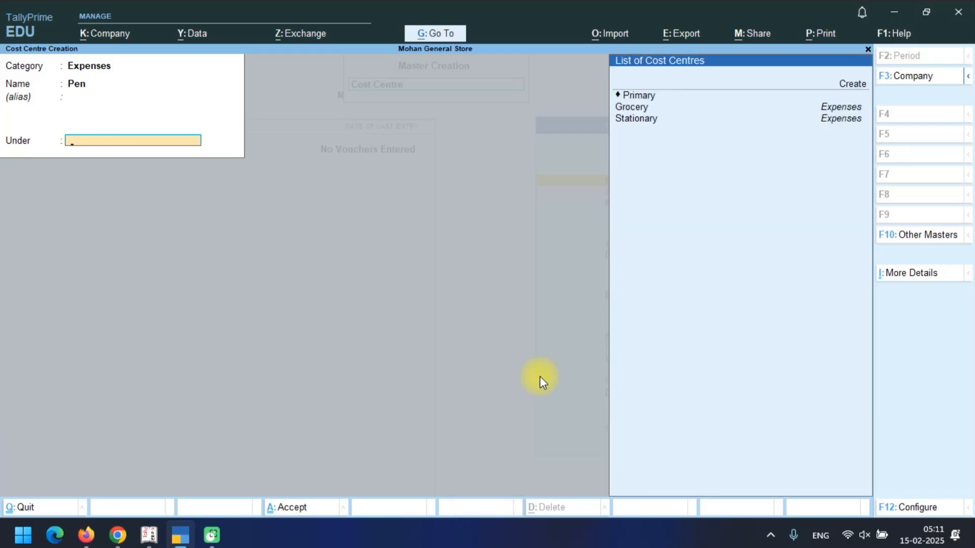
pyautogui.press('Down')
pyautogui.press('Down')
pyautogui.press('Down')
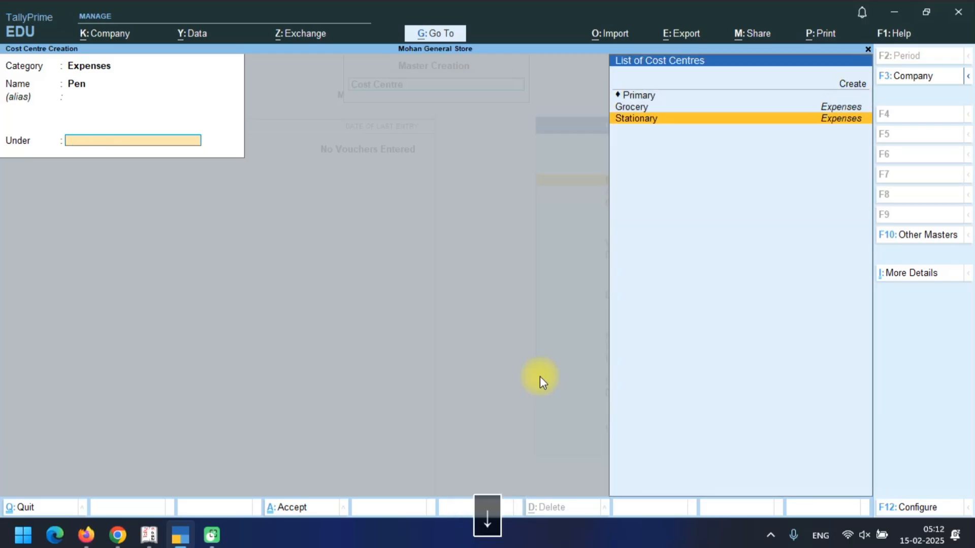
pyautogui.press('Return')
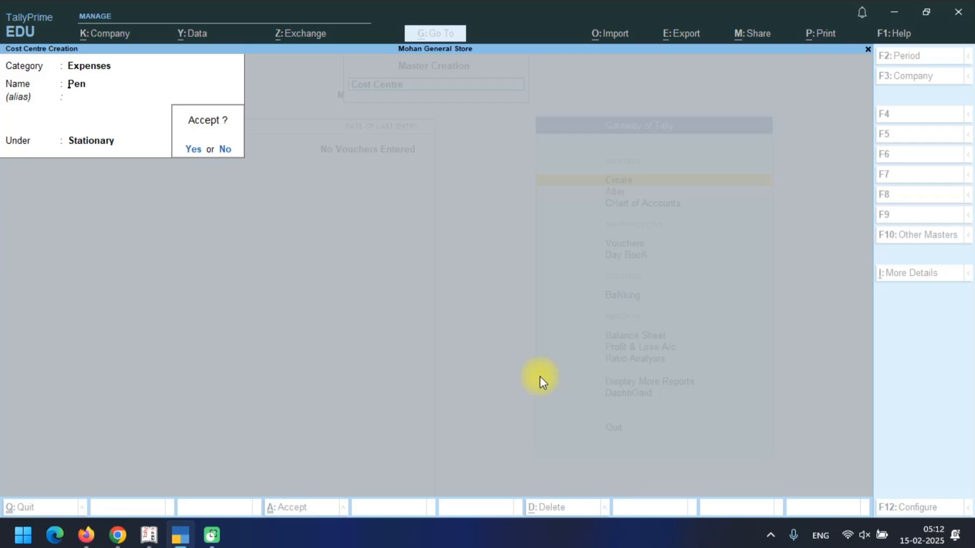
pyautogui.press('Return')
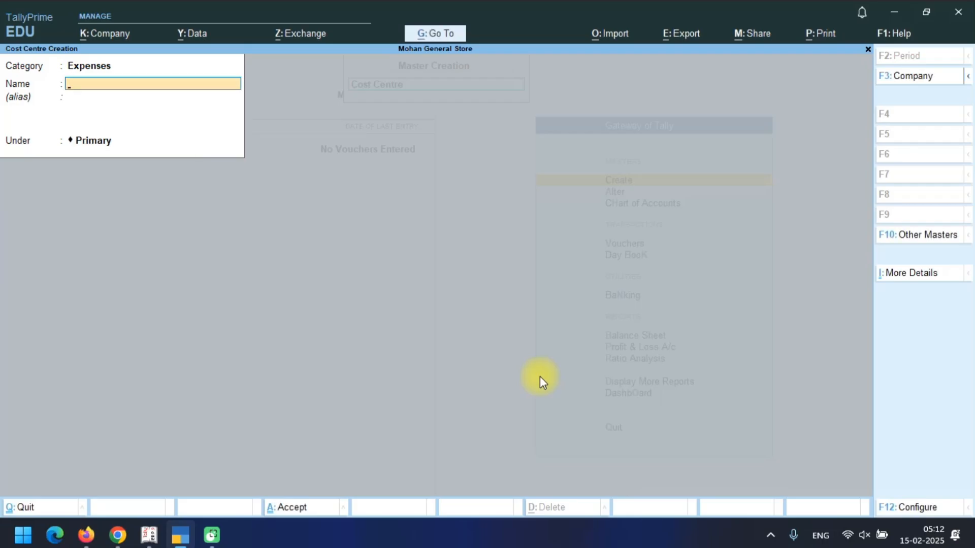
# Create the cost centre Pencil in the Expenses category, under Stationary.
pyautogui.write('Pencil')
pyautogui.press('Return')
pyautogui.press('Return')
pyautogui.press('space')
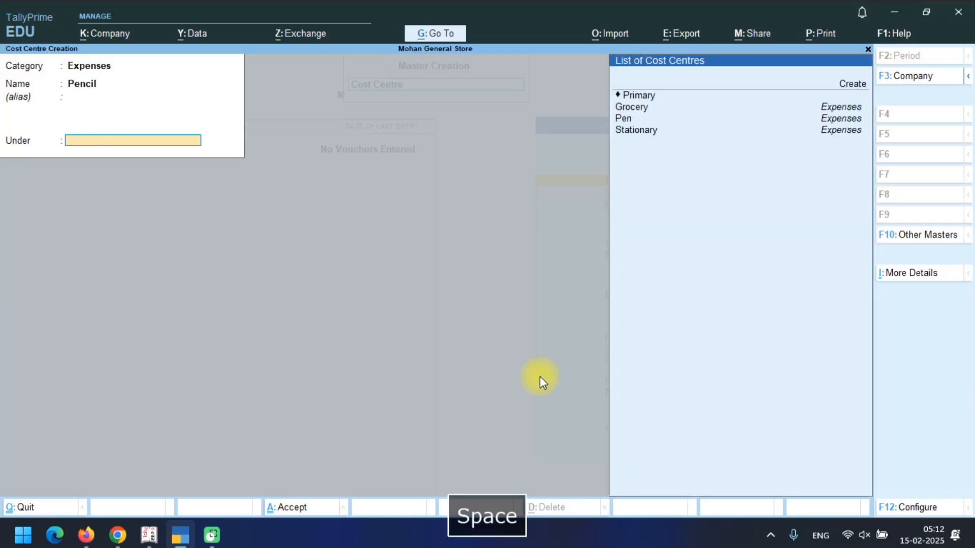
pyautogui.press('Down')
pyautogui.press('Down')
pyautogui.press('Down')
pyautogui.press('Down')
pyautogui.press('Down')
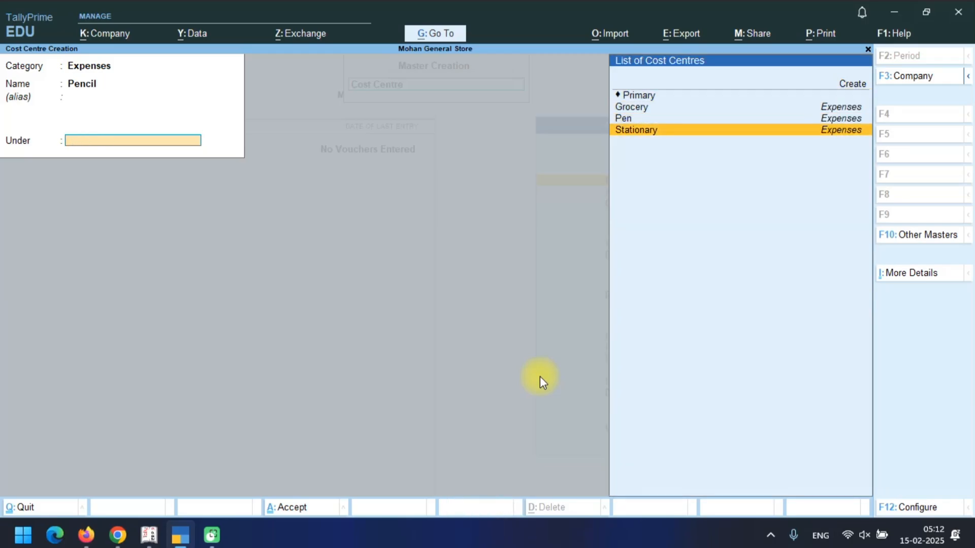
pyautogui.press('Return')
pyautogui.press('Return')
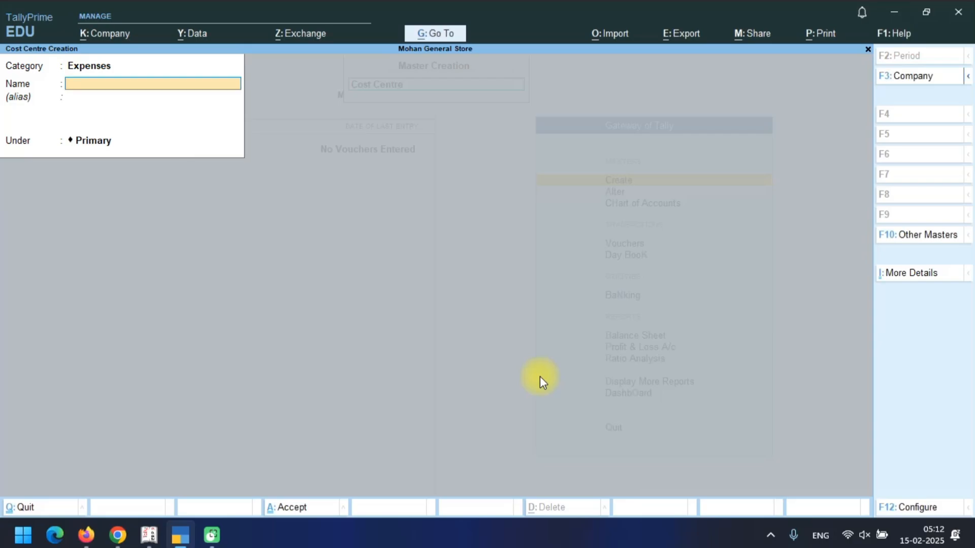
# Create the cost centre Rough in the Expenses category, under Stationary.
pyautogui.write('Rough')
pyautogui.press('Return')
pyautogui.press('Return')
pyautogui.press('space')
pyautogui.press('Down')
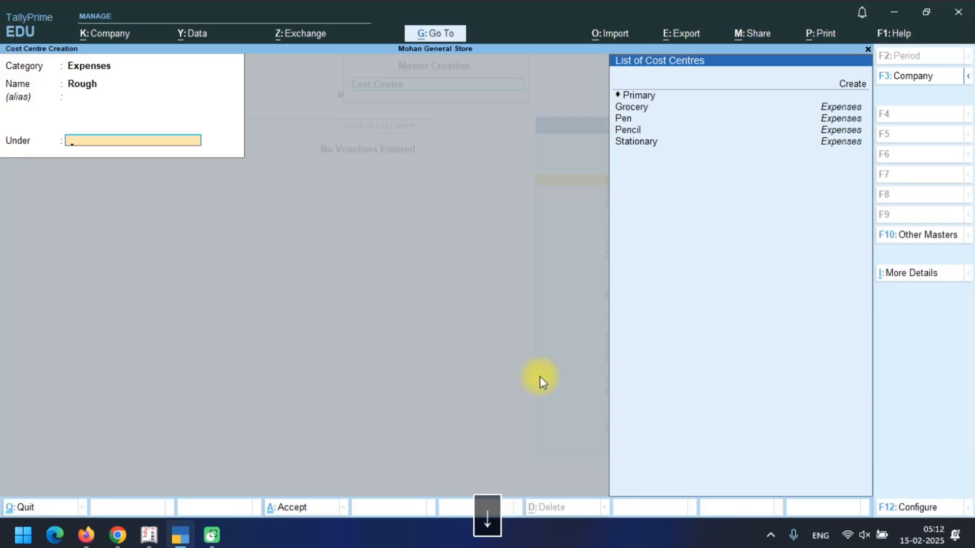
pyautogui.press('Down')
pyautogui.press('Down')
pyautogui.press('Down')
pyautogui.press('Down')
pyautogui.press('Down')
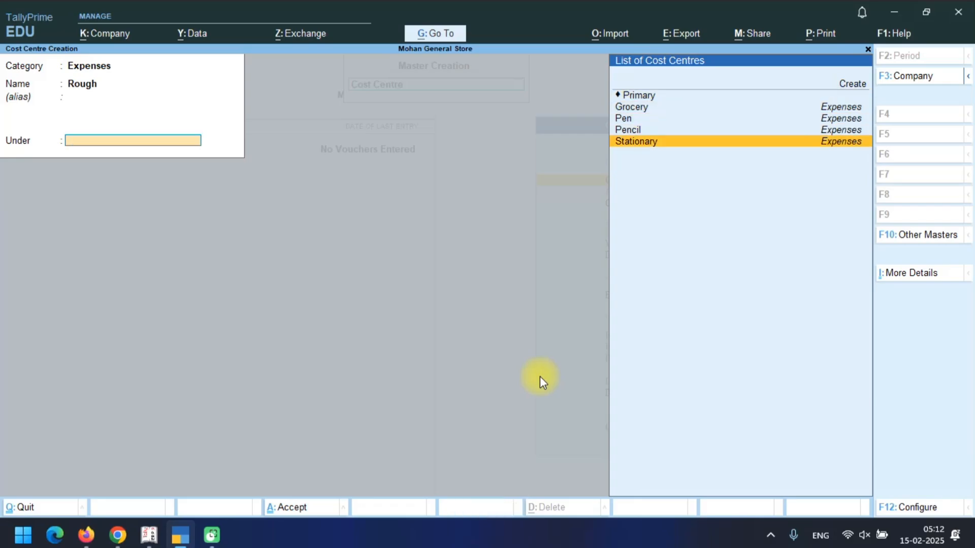
pyautogui.press('Return')
pyautogui.press('Return')
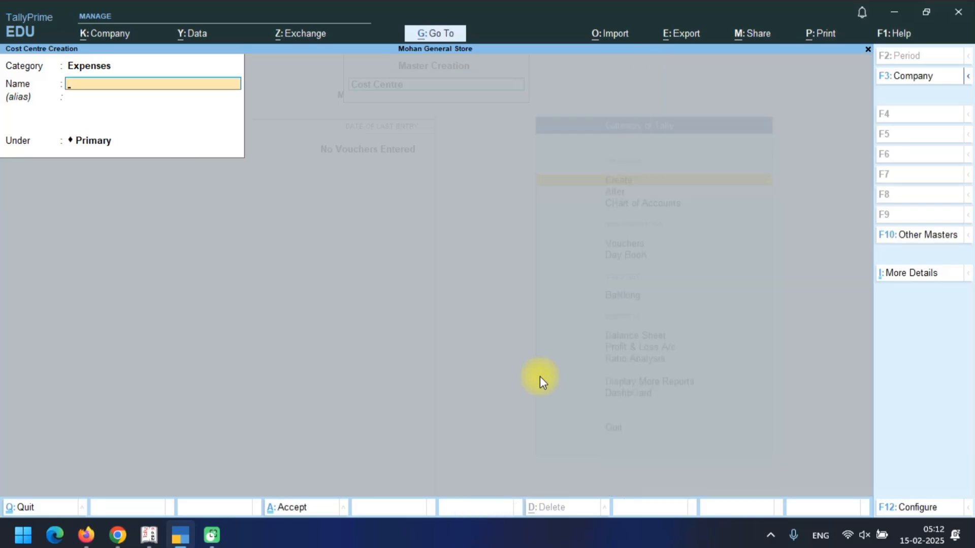
# Create the cost centre Notebook in the Expenses category, under Stationary.
pyautogui.write('Notebook')
pyautogui.press('Return')
pyautogui.press('Return')
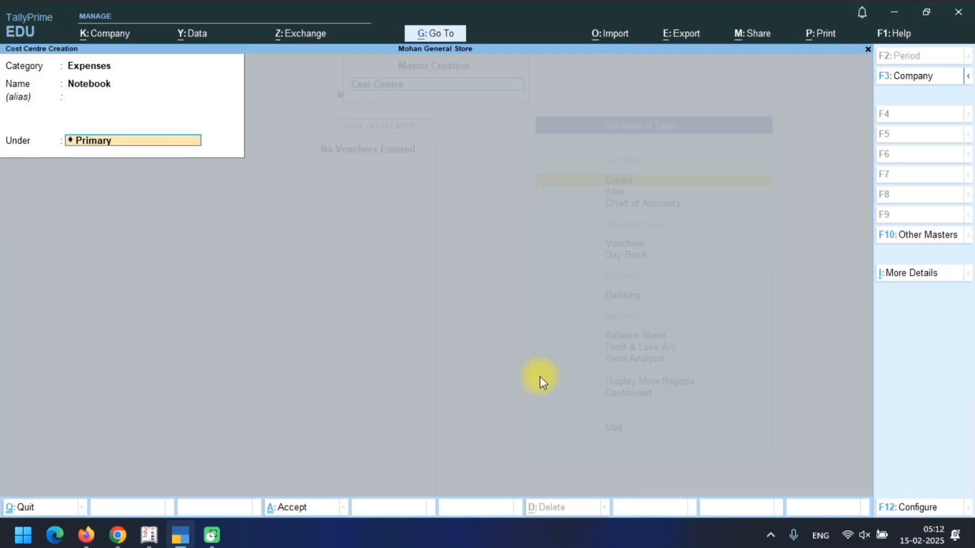
pyautogui.press('space')
pyautogui.press('Down')
pyautogui.press('Down')
pyautogui.press('Down')
pyautogui.press('Down')
pyautogui.press('Down')
pyautogui.press('Down')
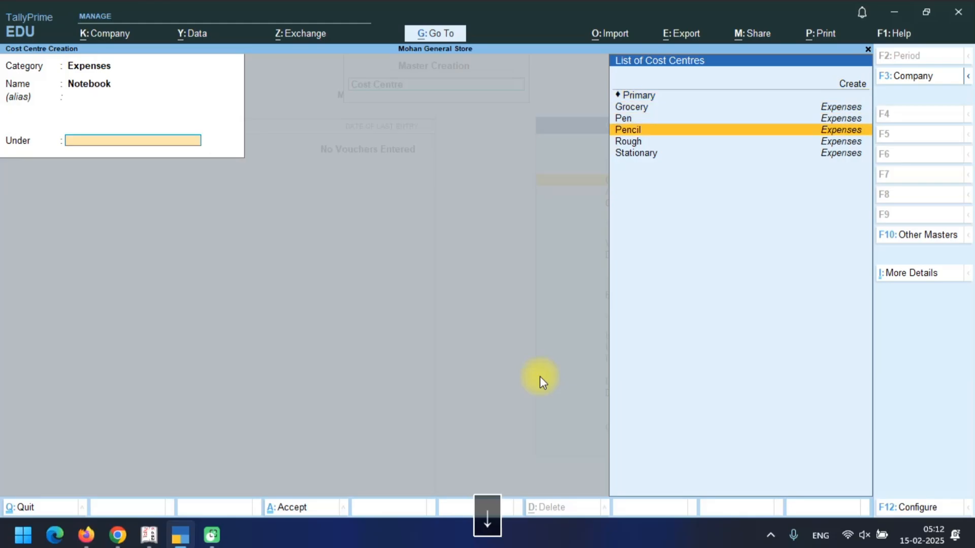
pyautogui.press('Return')
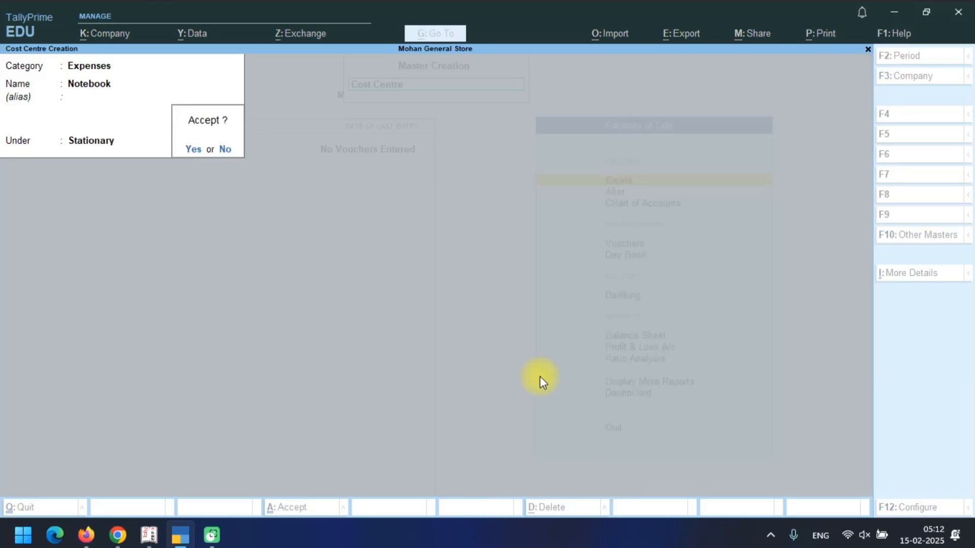
pyautogui.press('Return')
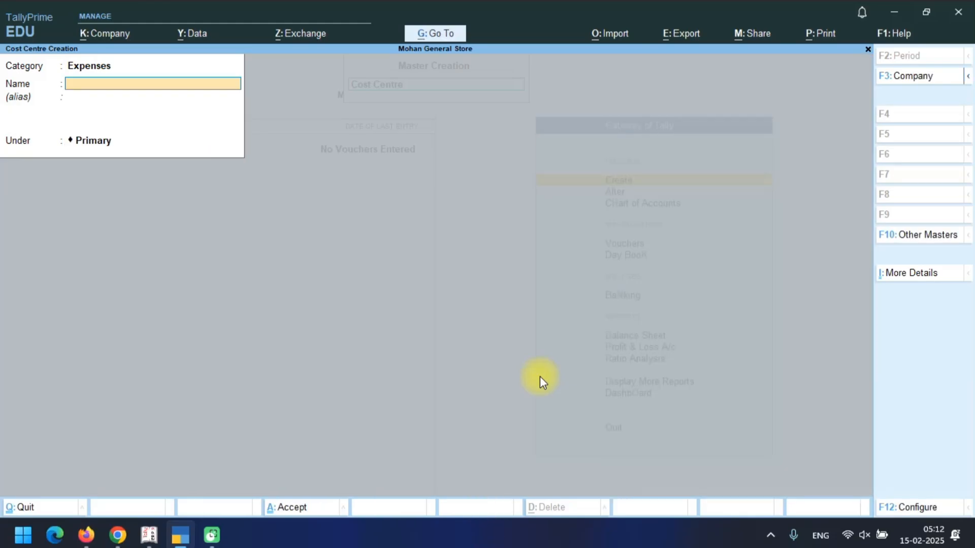
# Create the cost centre Oil in the Expenses category, under Grocery.
pyautogui.write('Oil')
pyautogui.press('Return')
pyautogui.press('Return')
pyautogui.press('space')
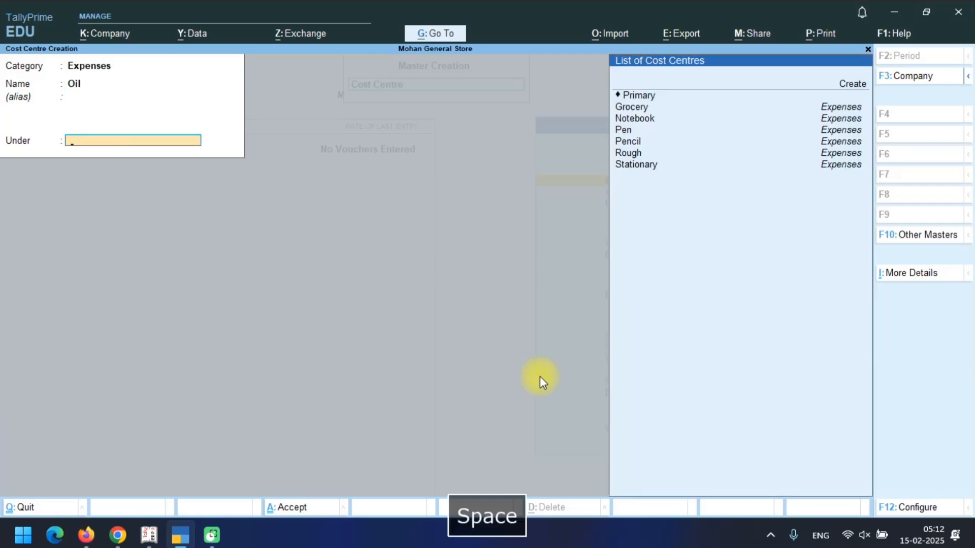
pyautogui.press('Down')
pyautogui.press('Down')
pyautogui.press('Down')
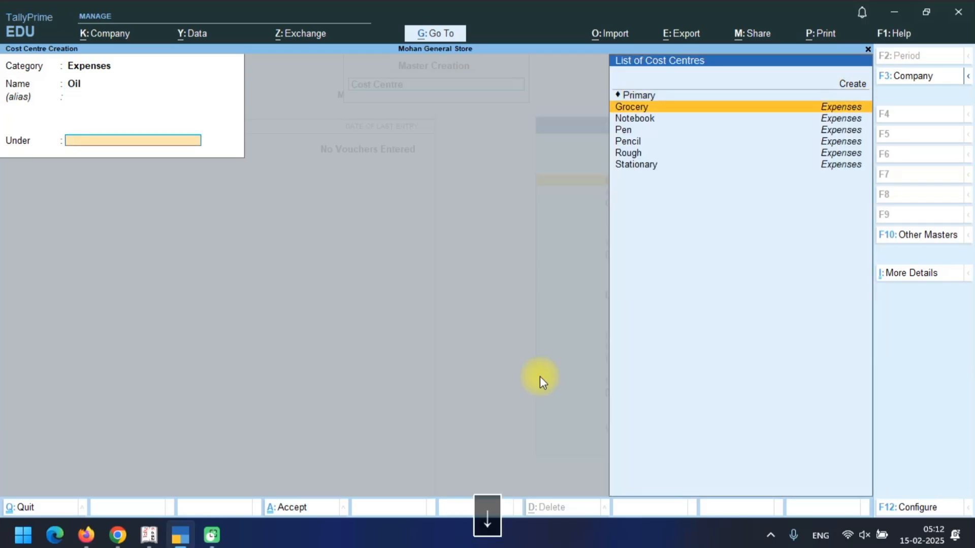
pyautogui.press('Return')
pyautogui.press('Return')
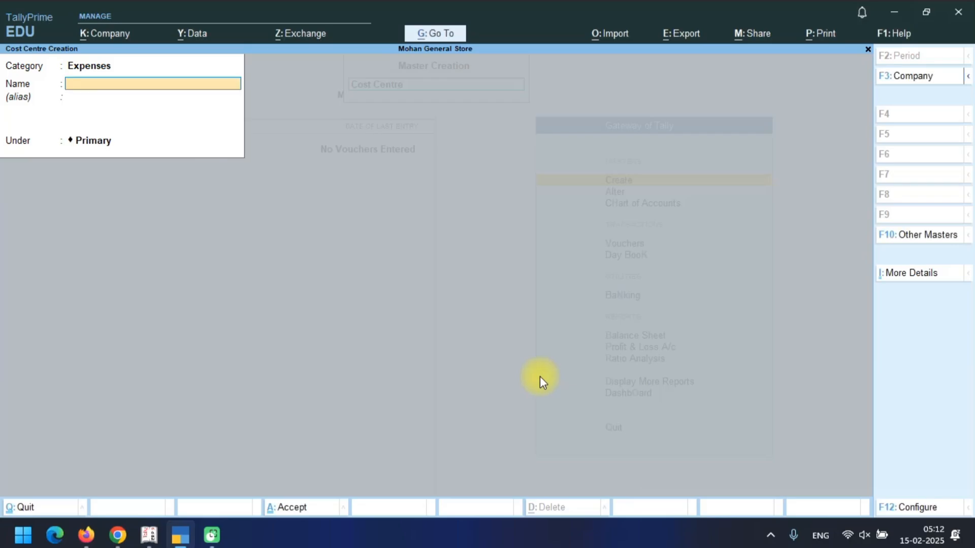
# Create the cost centre Rice in the Expenses category, under Grocery.
pyautogui.write('Rice')
pyautogui.press('Return')
pyautogui.press('Return')
pyautogui.press('space')
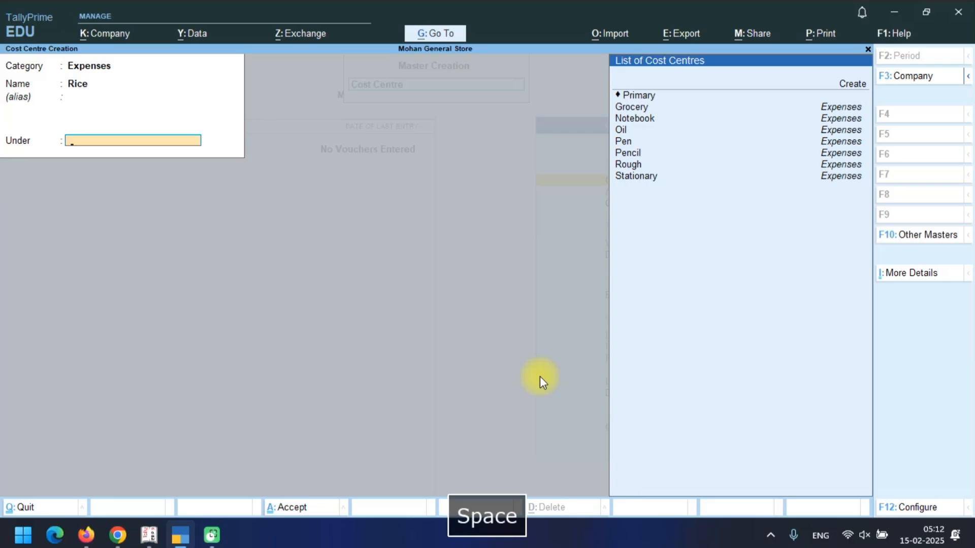
pyautogui.press('Down')
pyautogui.press('Down')
pyautogui.press('Return')
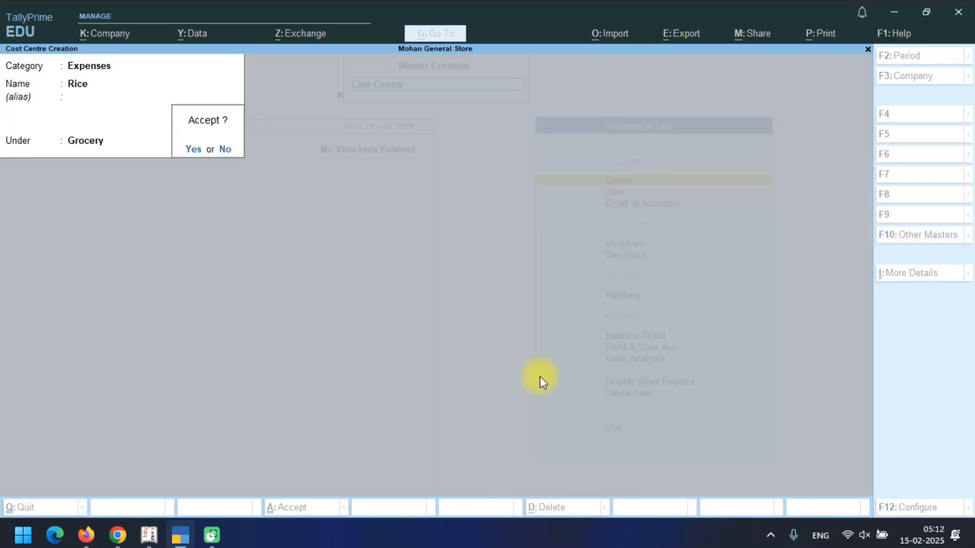
pyautogui.write('y')
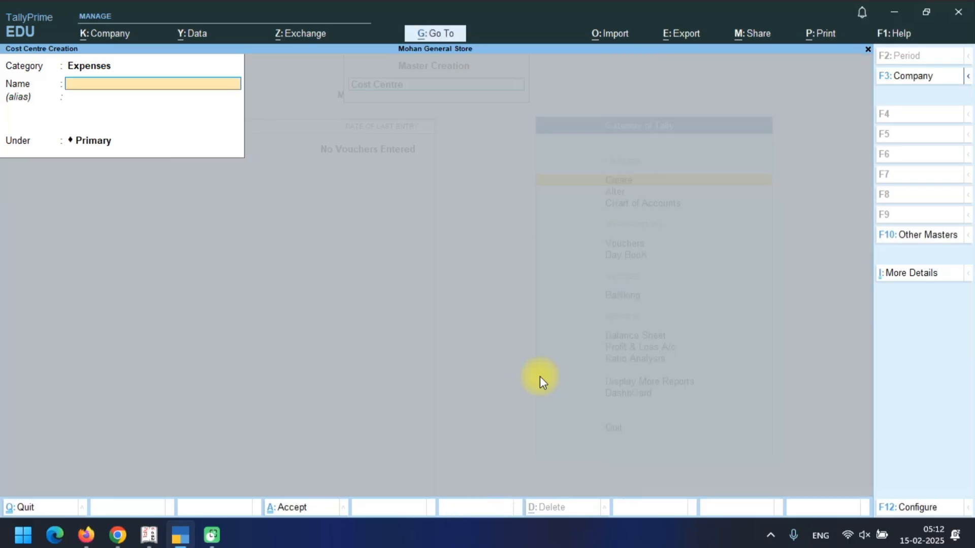
# Create the cost centre Ghee in the Expenses category, under Grocery.
pyautogui.write('Ghee')
pyautogui.press('Return')
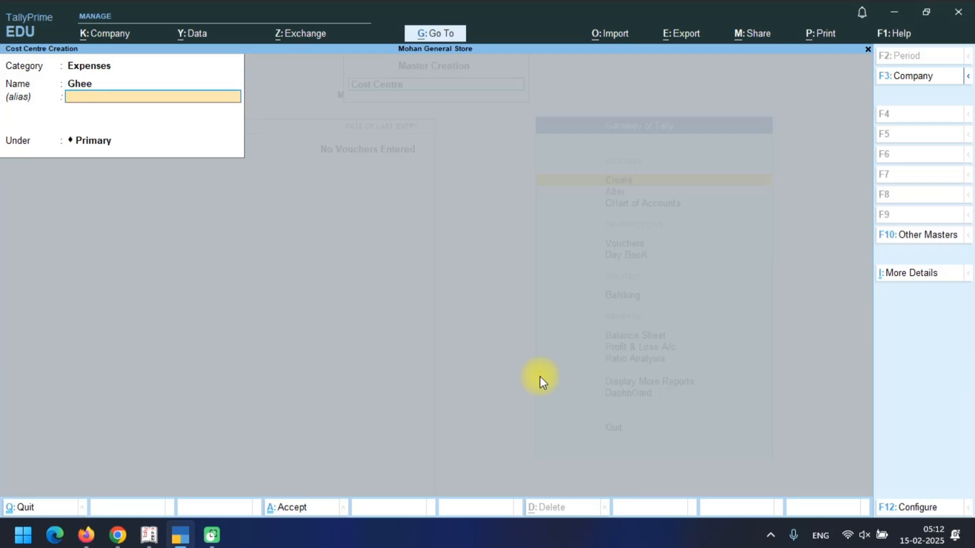
pyautogui.press('Return')
pyautogui.press('space')
pyautogui.press('Down')
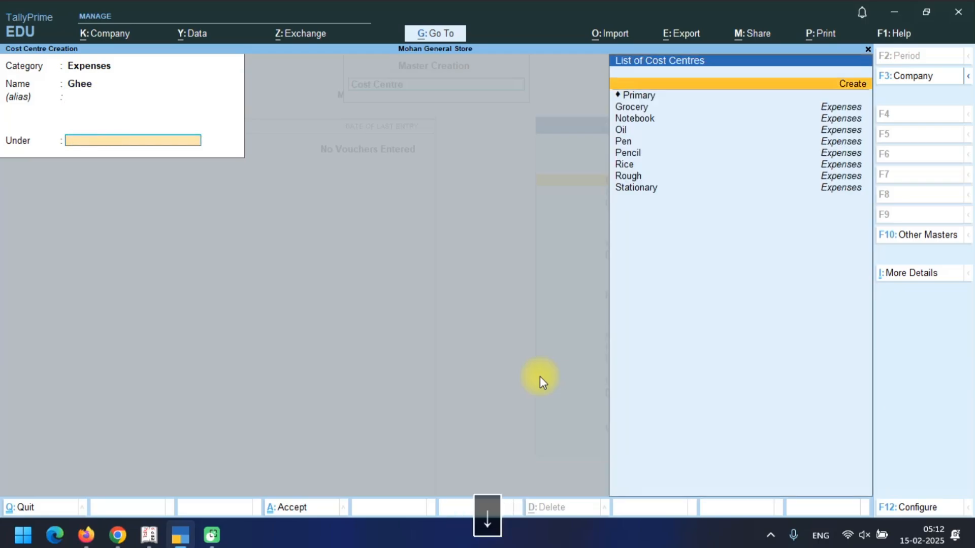
pyautogui.press('Down')
pyautogui.press('Down')
pyautogui.press('Return')
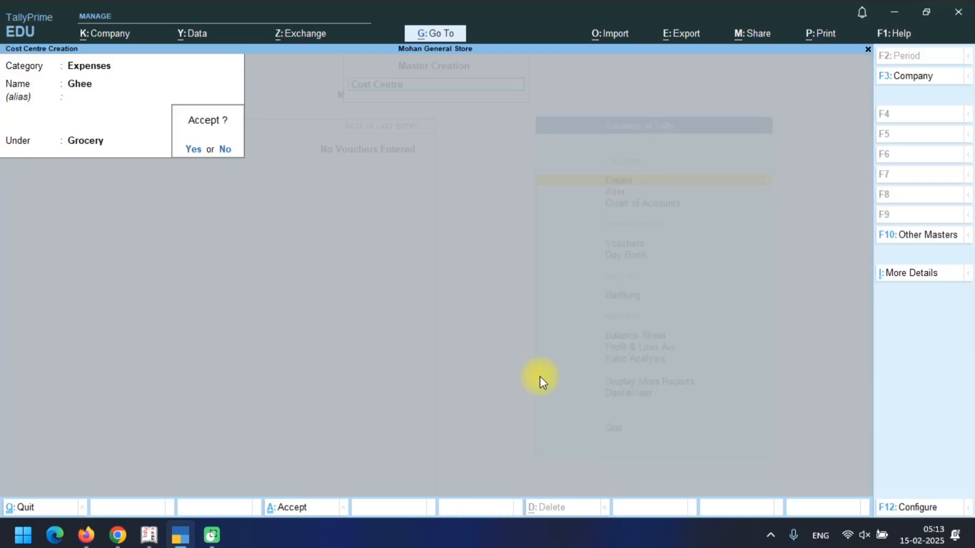
pyautogui.press('Return')
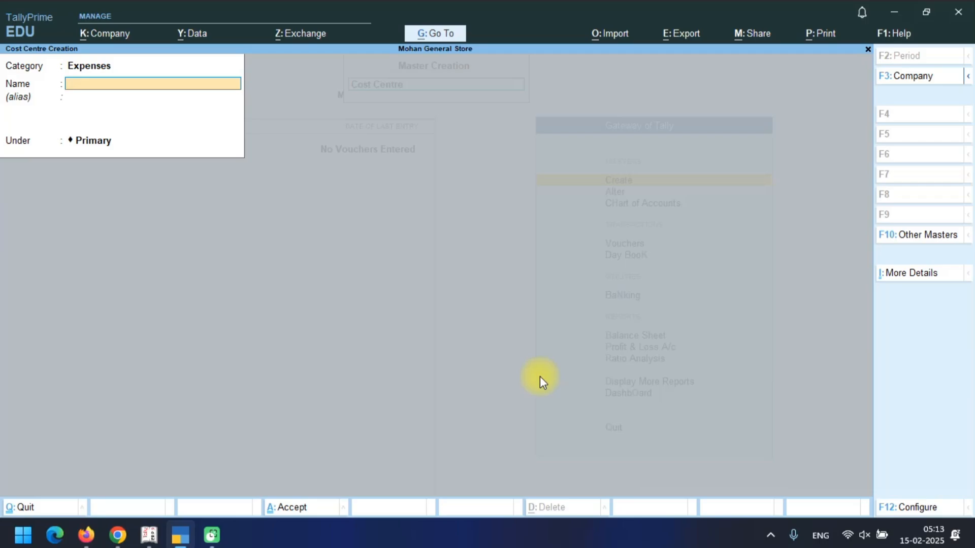
# Create the cost centre Dal in the Expenses category, under Grocery, and return to the Gateway of Tally.
pyautogui.write('Dal')
pyautogui.press('Return')
pyautogui.press('Return')
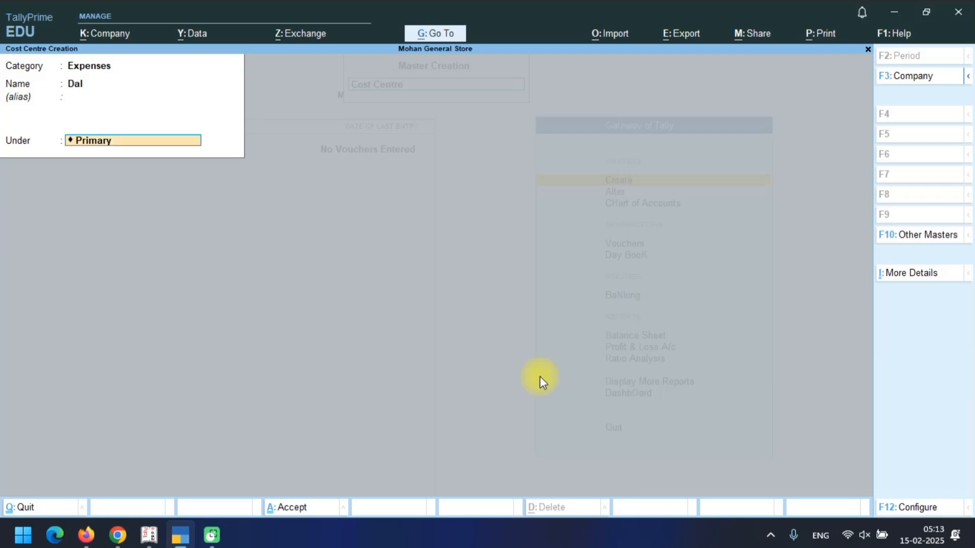
pyautogui.press('space')
pyautogui.press('Down')
pyautogui.press('Down')
pyautogui.press('Down')
pyautogui.press('Down')
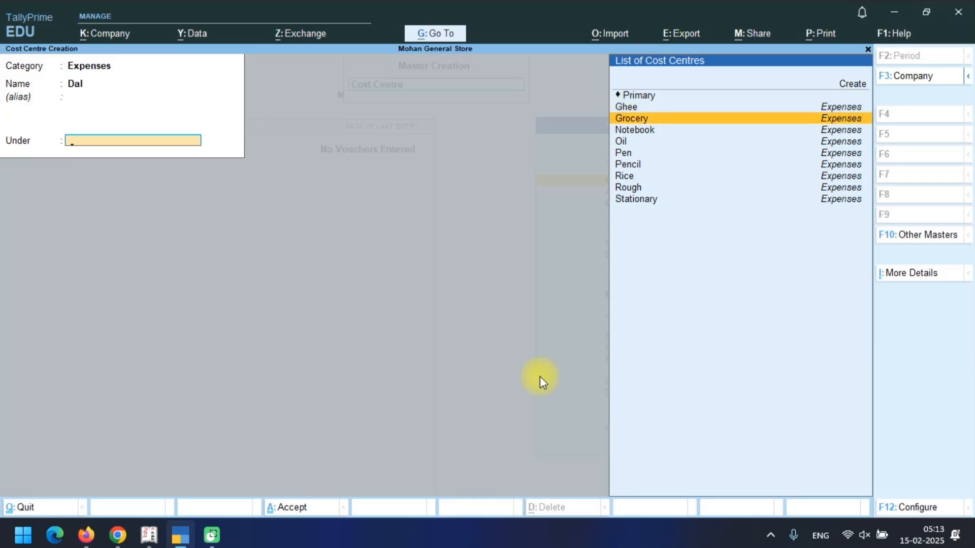
pyautogui.press('Return')
pyautogui.press('Return')
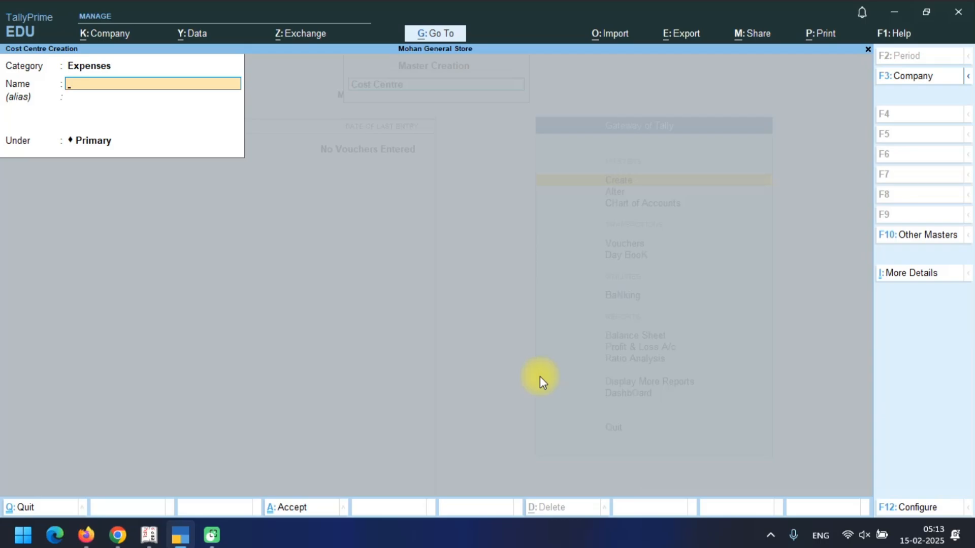
pyautogui.press('Escape')
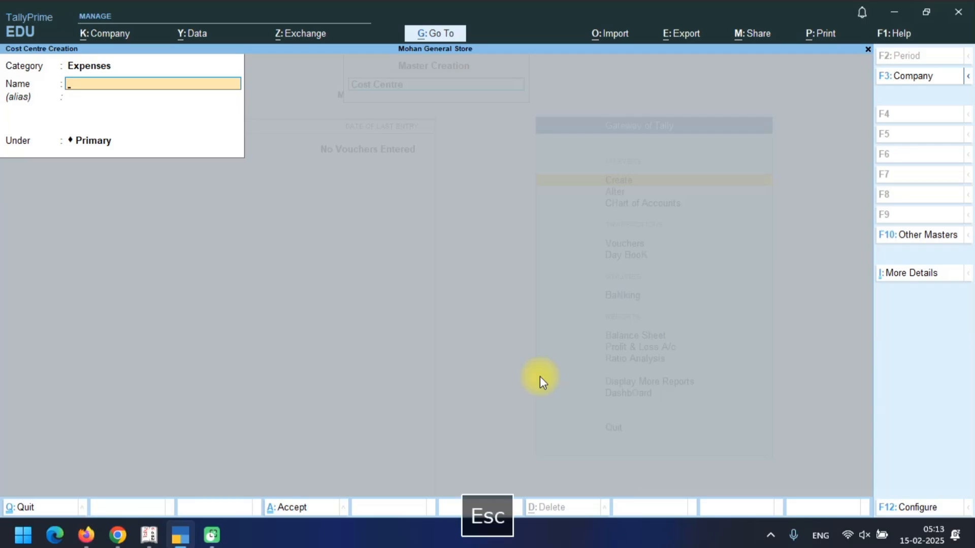
pyautogui.press('Escape')
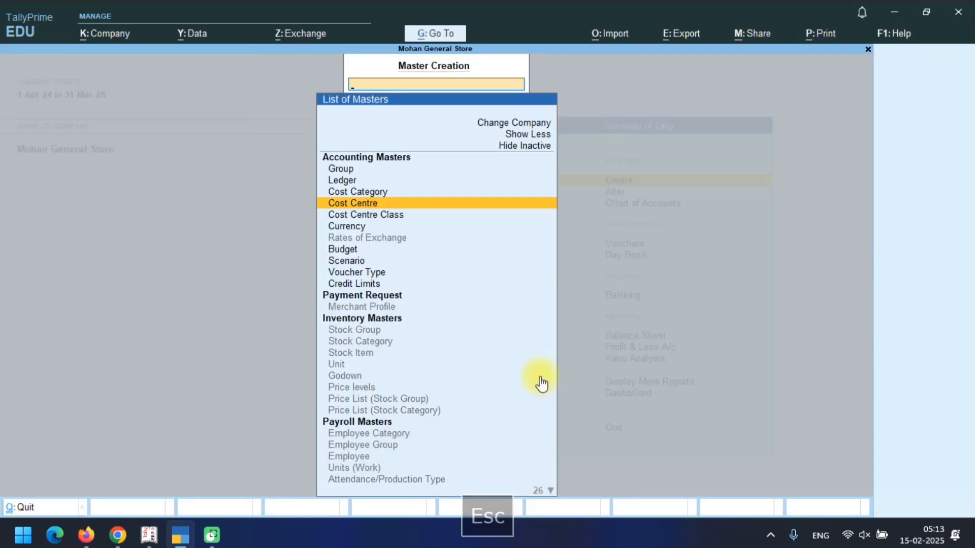
pyautogui.press('Escape')
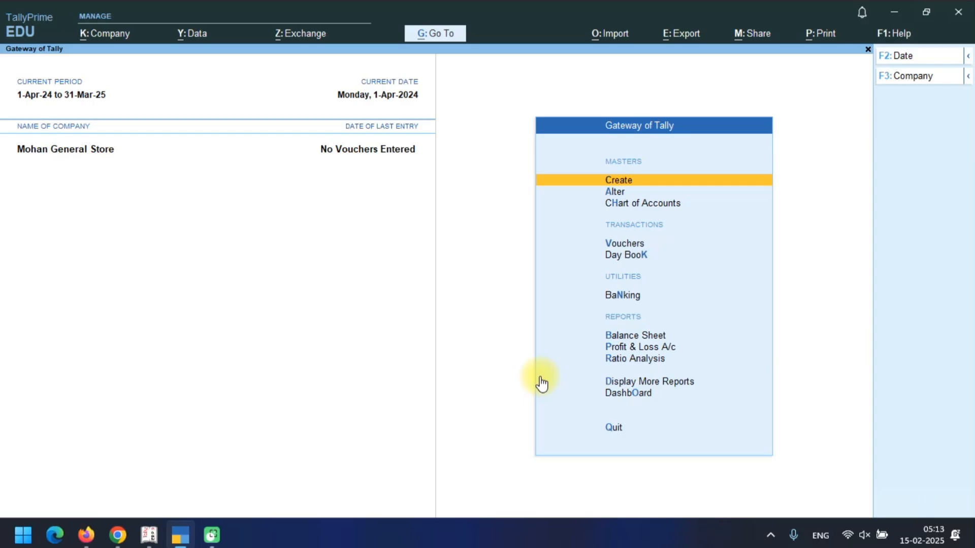
# Create the ledger Expenses under Indirect Expenses, with the ledger type Not Applicable.
pyautogui.press('Return')
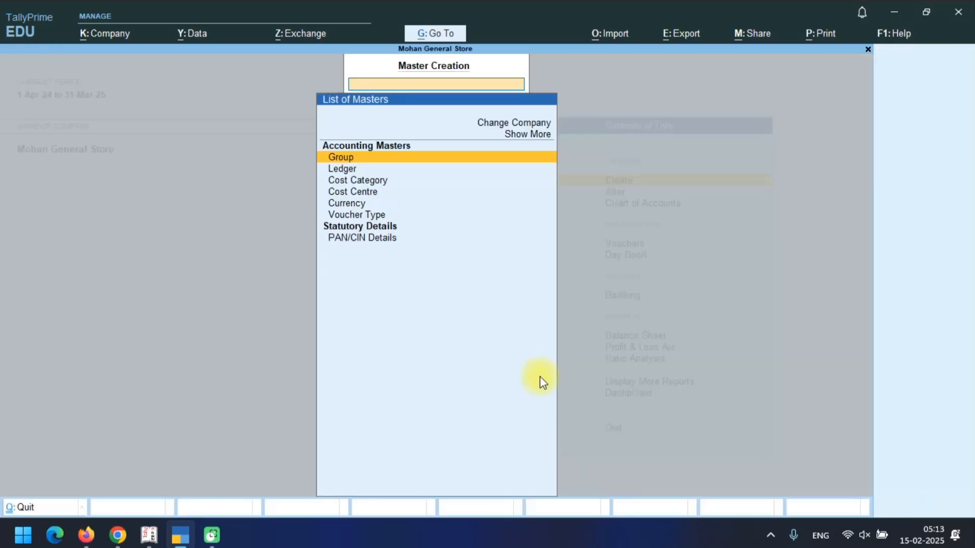
pyautogui.press('Down')
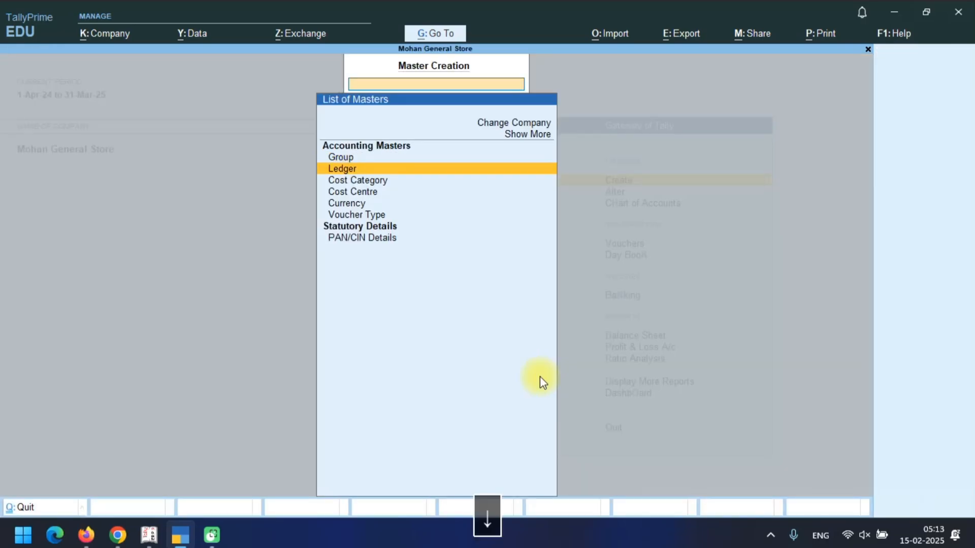
pyautogui.press('Return')
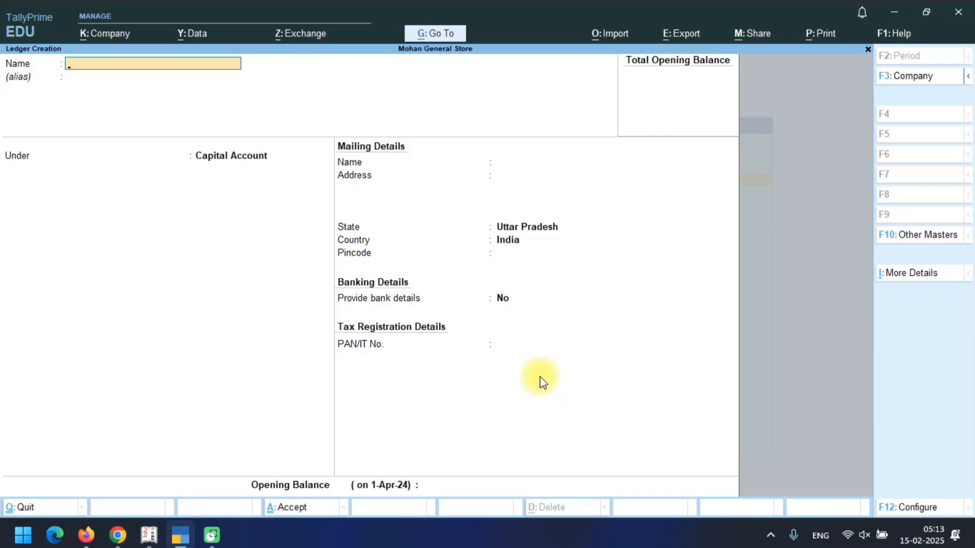
pyautogui.write('Expenses')
pyautogui.press('Return')
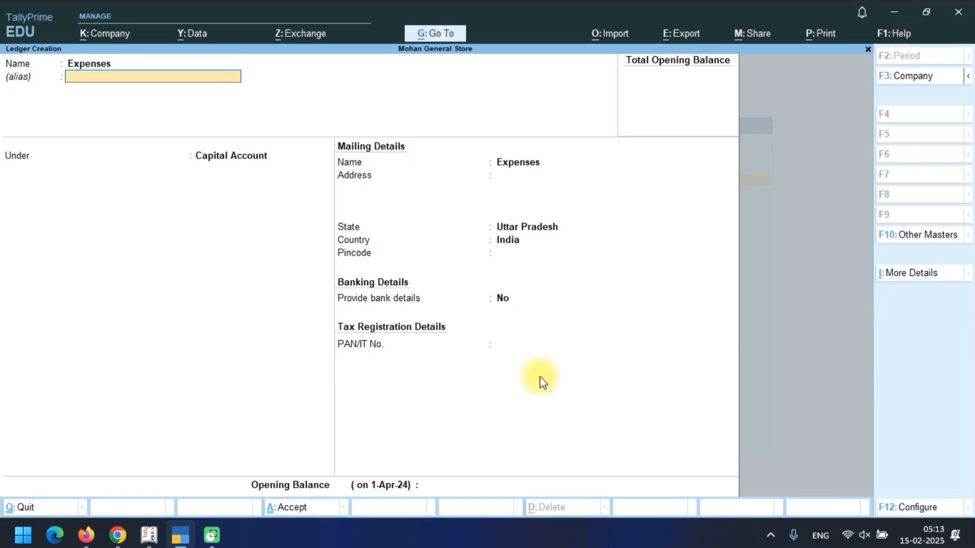
pyautogui.press('Return')
pyautogui.write('In')
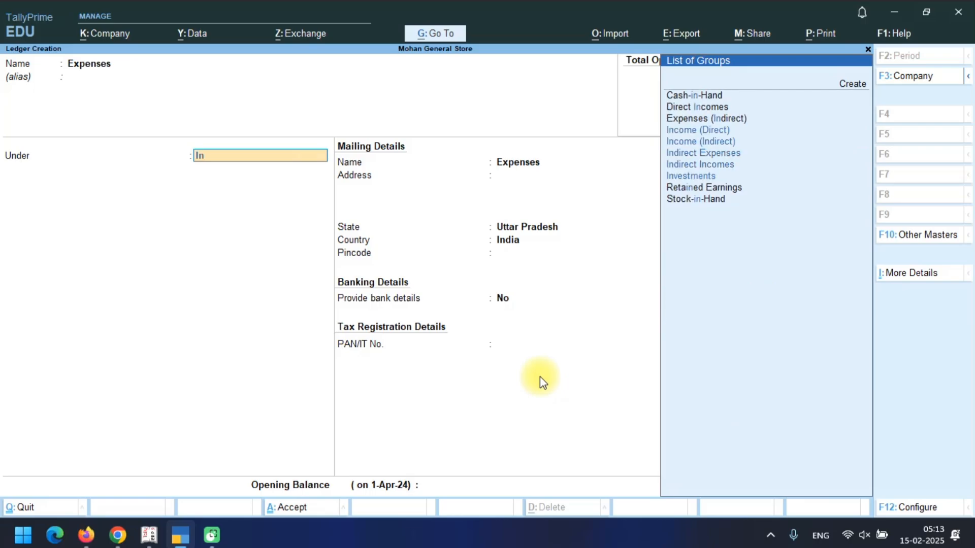
pyautogui.press('Down')
pyautogui.press('Down')
pyautogui.press('Down')
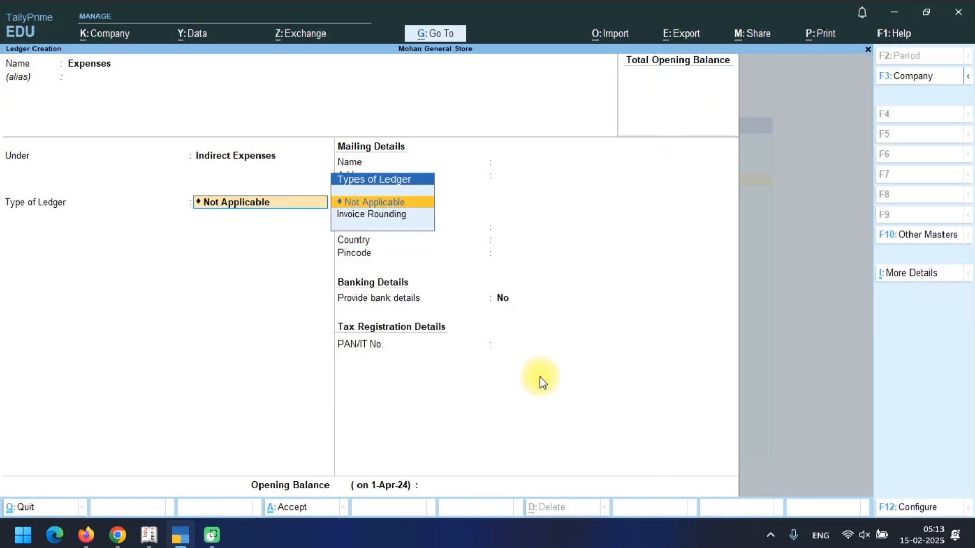
pyautogui.press('Return')
pyautogui.press('Return')
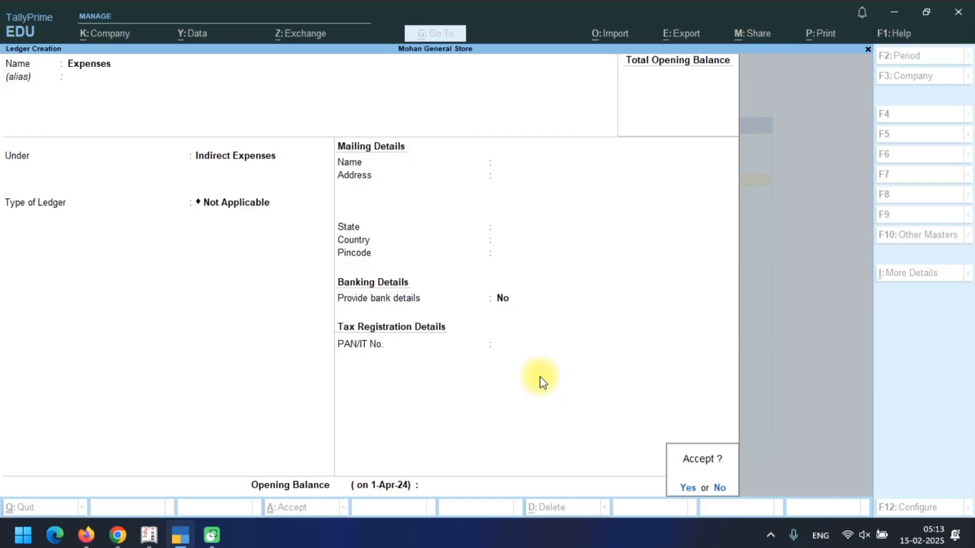
pyautogui.press('Return')
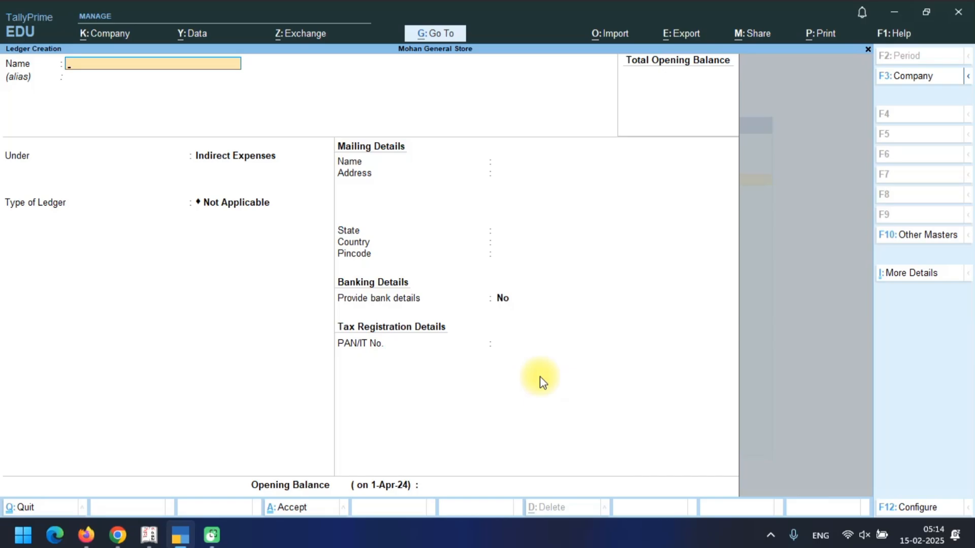
# Alter the existing Cash ledger to have an opening balance of 2,000 Dr, save it, and return to the Gateway of Tally.
pyautogui.press('pageup')
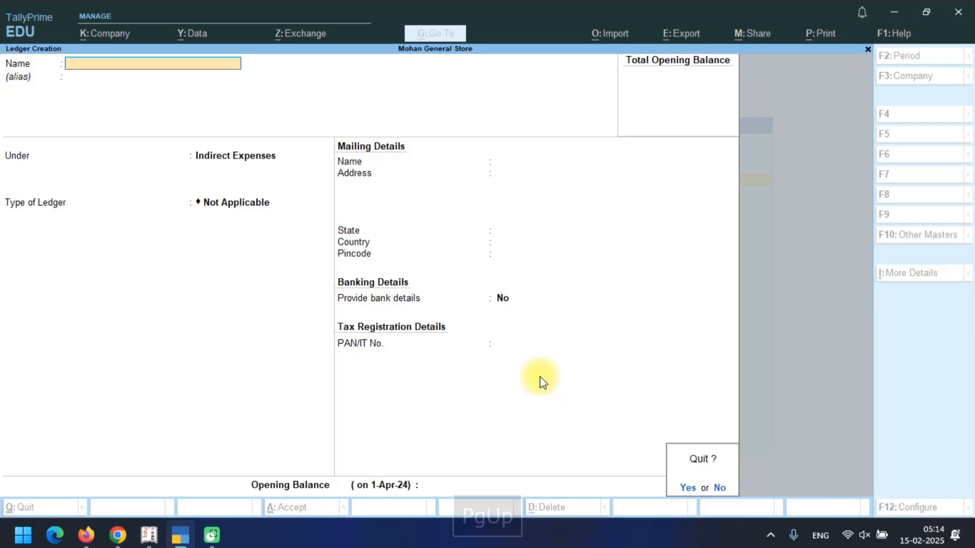
pyautogui.press('y')
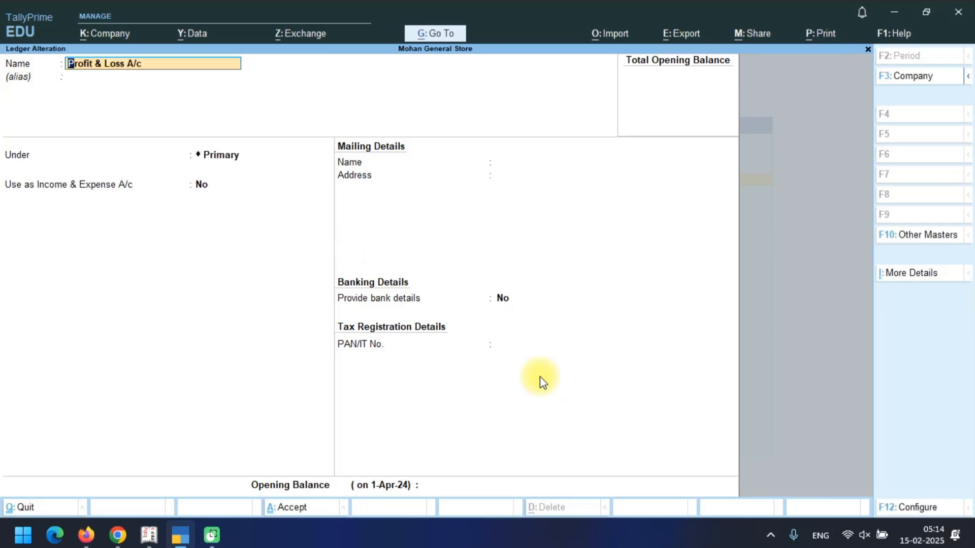
pyautogui.press('pageup')
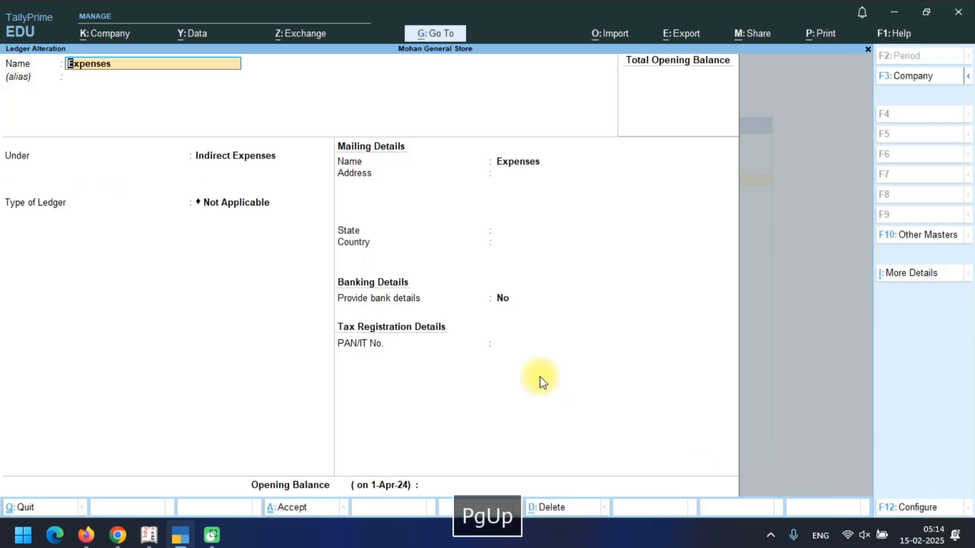
pyautogui.press('Escape')
pyautogui.press('y')
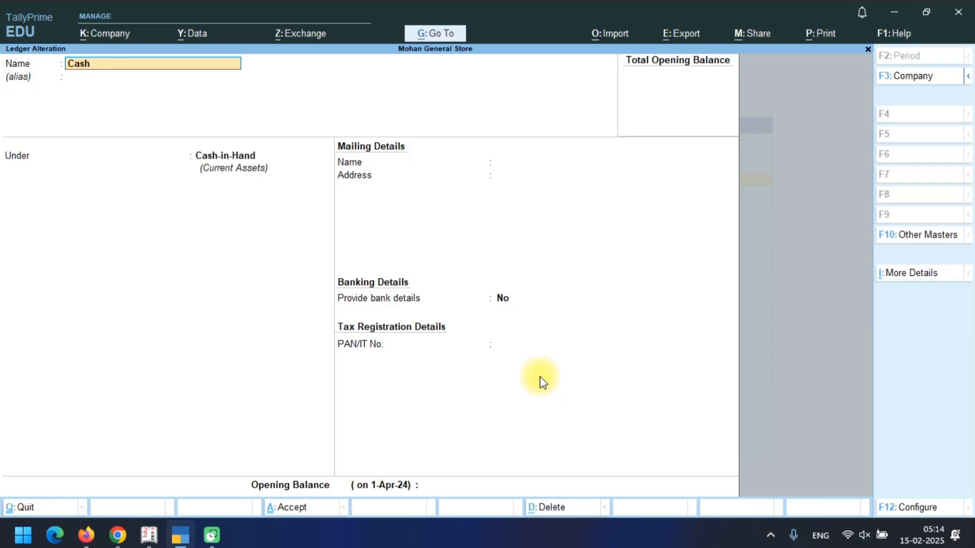
pyautogui.press('Return')
pyautogui.press('Return')
pyautogui.press('Return')
pyautogui.press('Return')
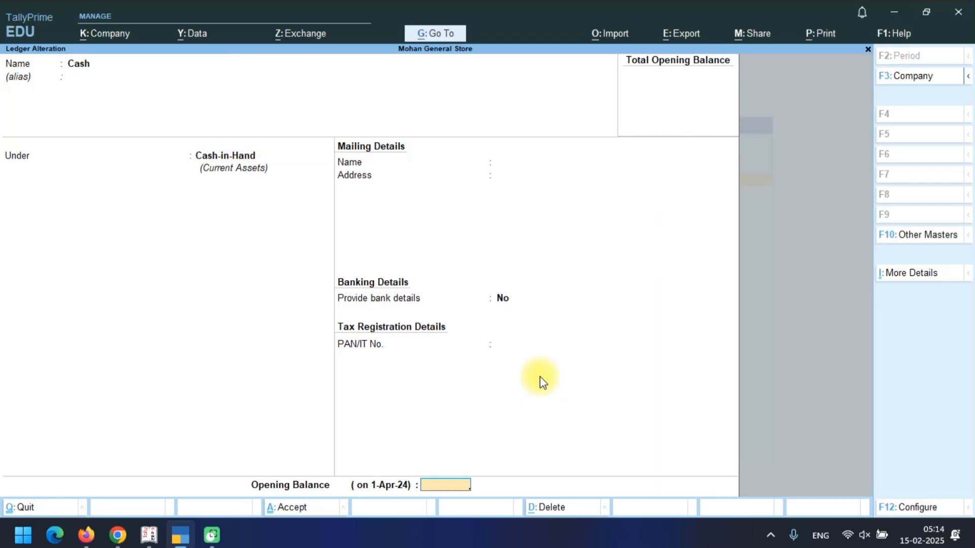
pyautogui.write('2000')
pyautogui.press('Return')
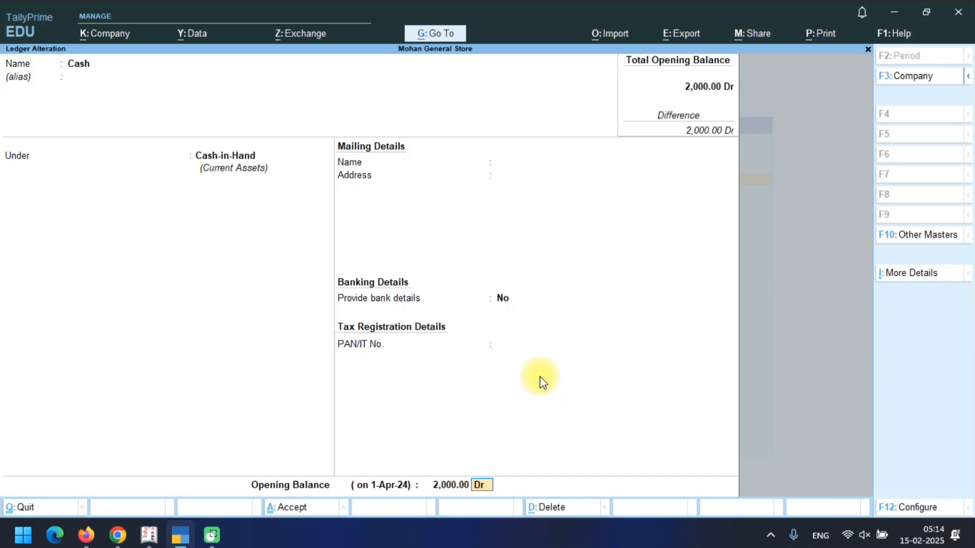
pyautogui.press('Return')
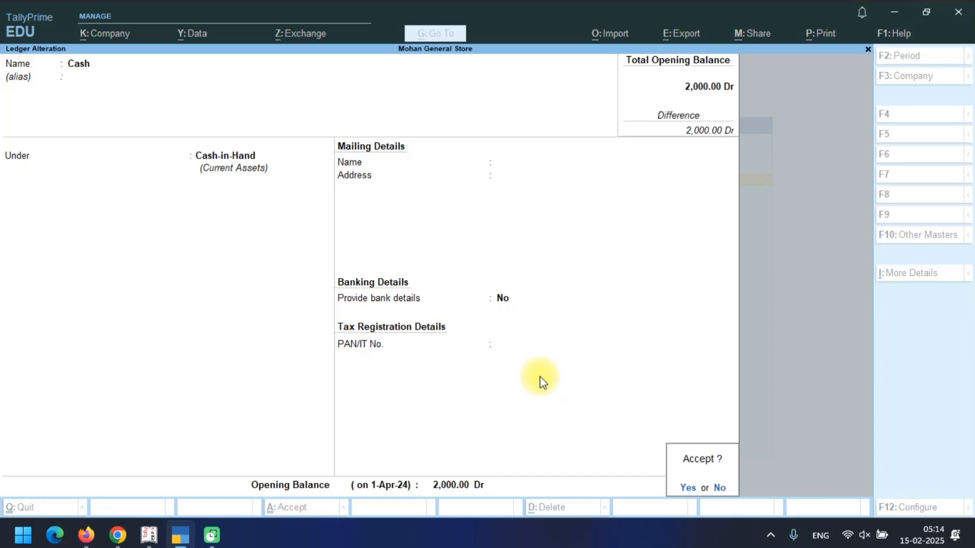
pyautogui.press('Return')
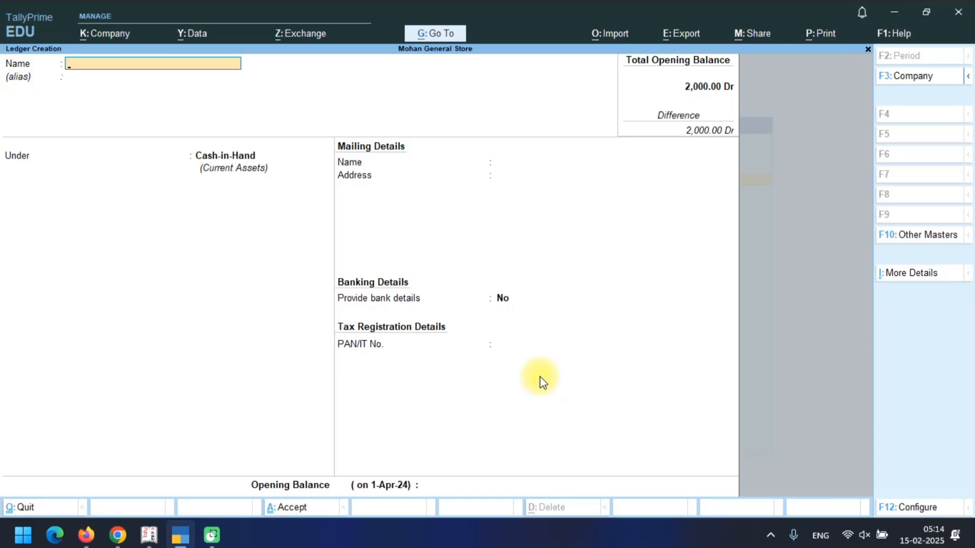
pyautogui.press('Escape')
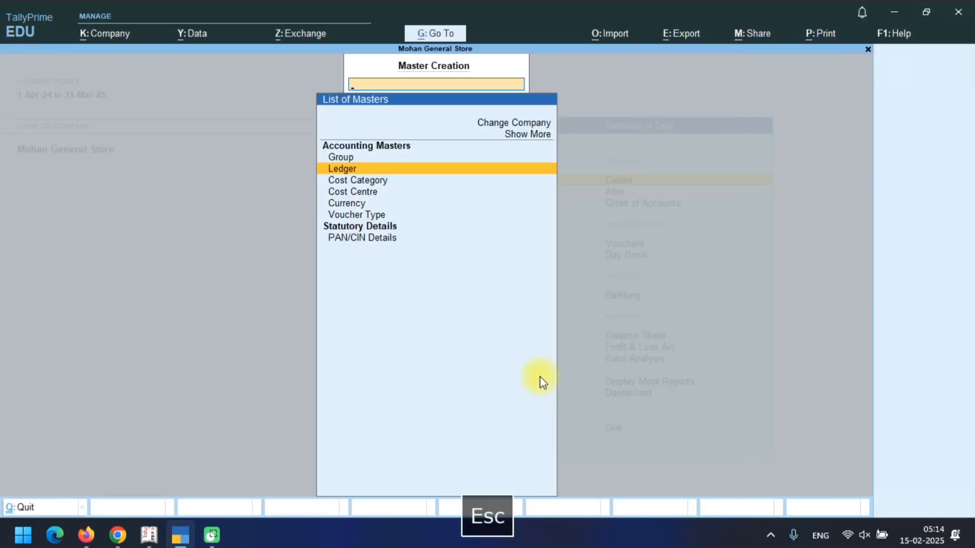
pyautogui.press('Escape')
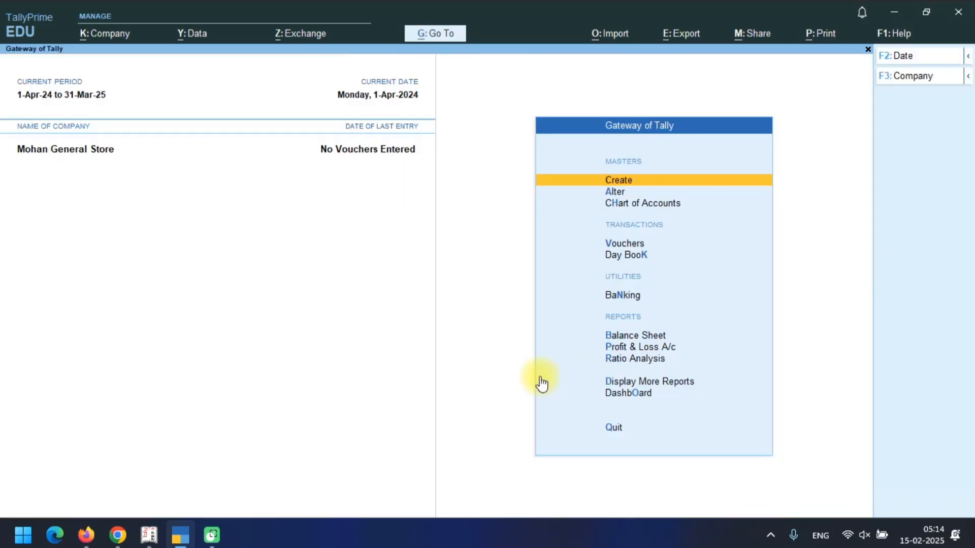
# Start a payment voucher dated 1-Apr-24 and debit the Expenses ledger with 1,125.
pyautogui.press('Down')
pyautogui.press('Down')
pyautogui.press('Down')
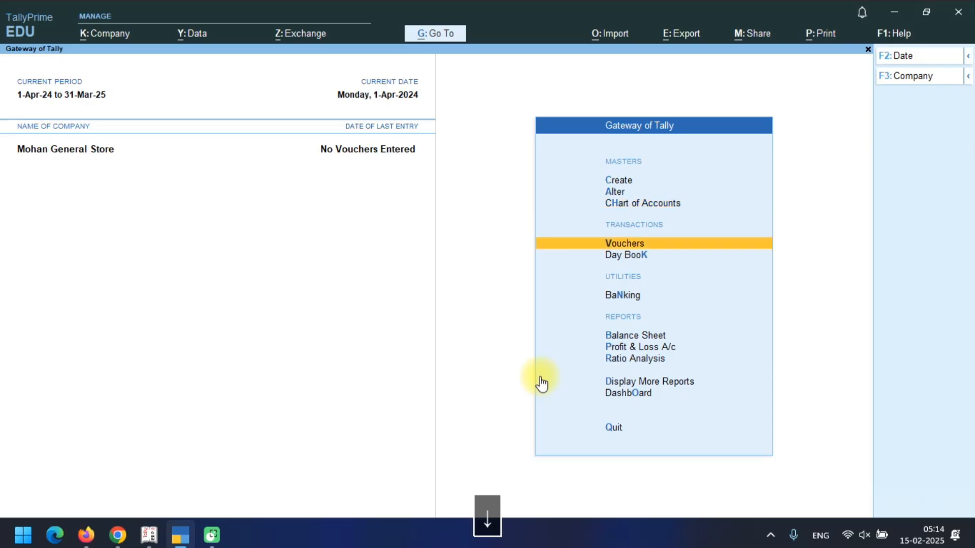
pyautogui.click(540, 376)
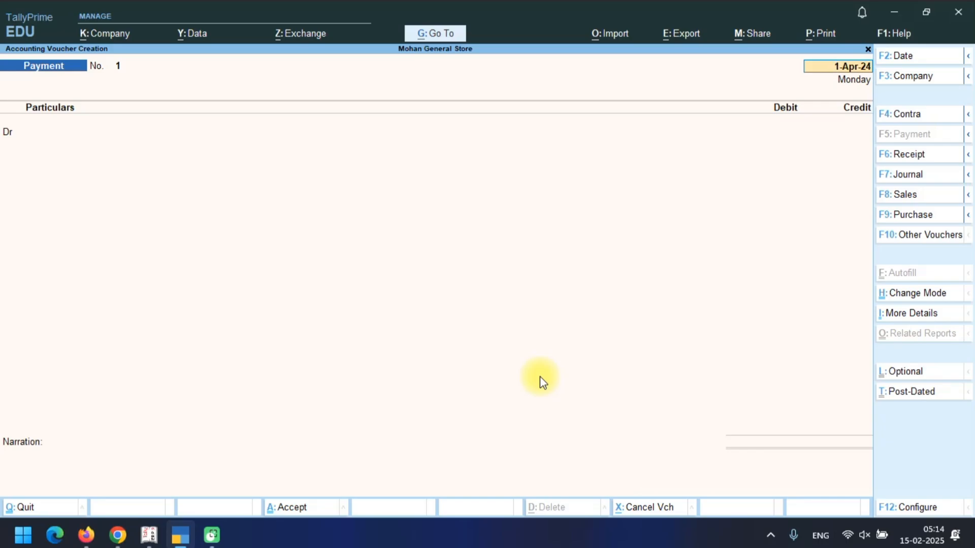
pyautogui.press('Return')
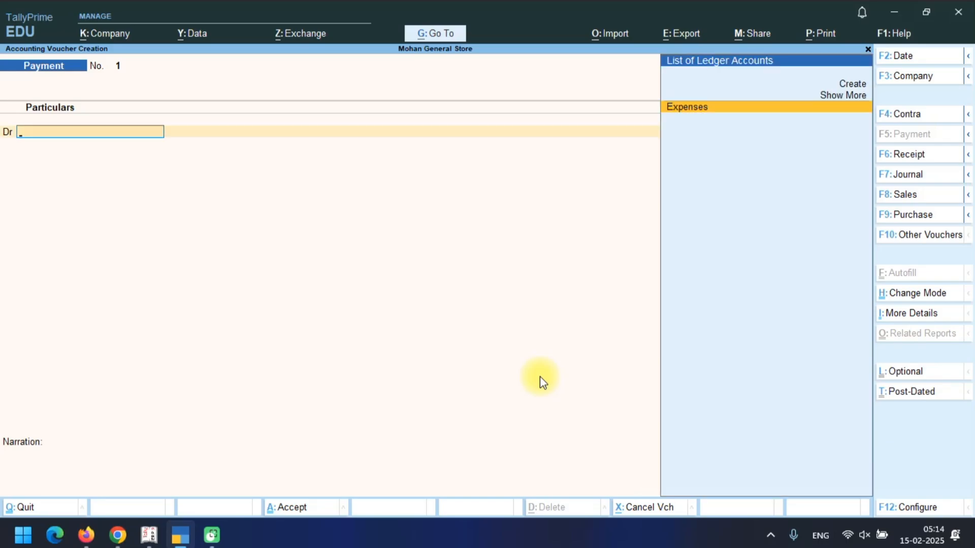
pyautogui.press('Return')
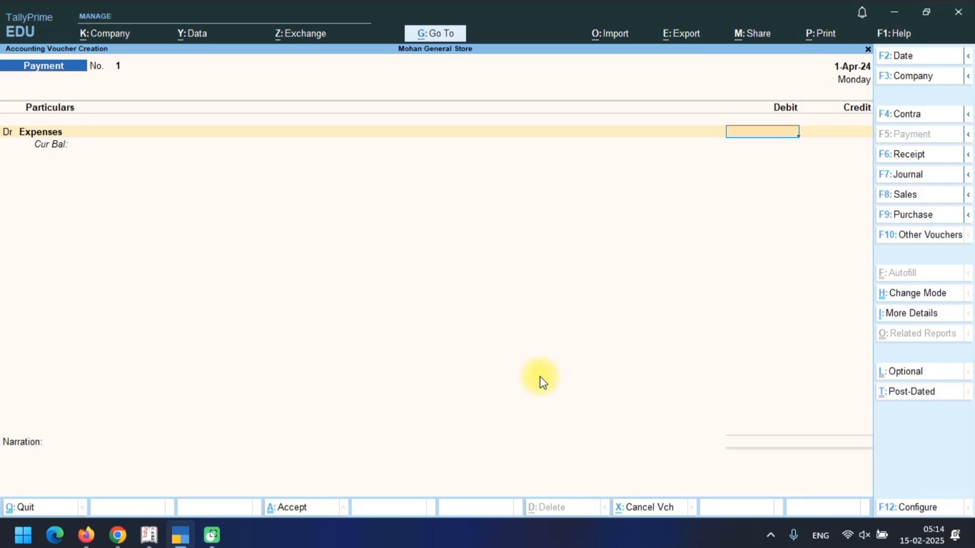
pyautogui.write('1125')
pyautogui.press('Return')
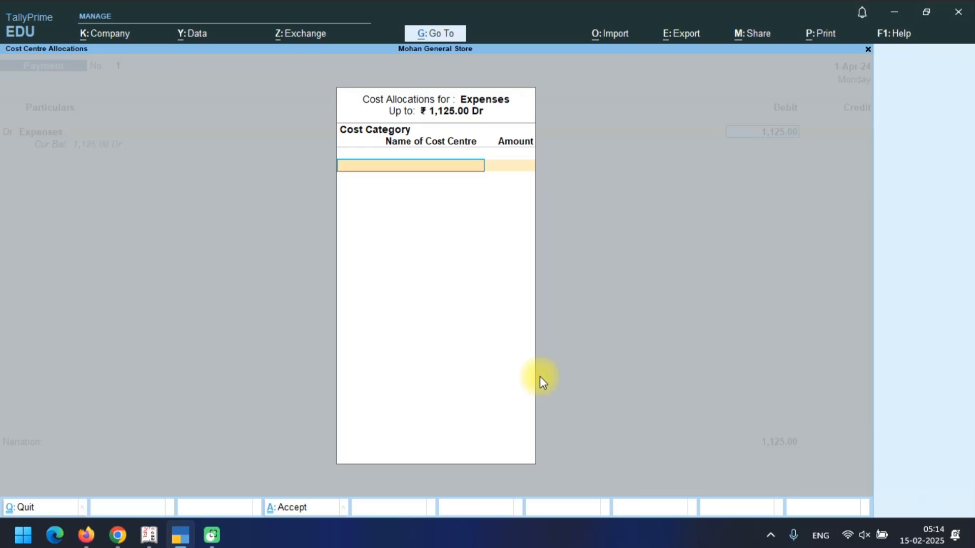
# Choose the Expenses cost category for the allocation and allocate 100 to the cost centre Pen.
pyautogui.press('space')
pyautogui.press('Down')
pyautogui.press('Down')
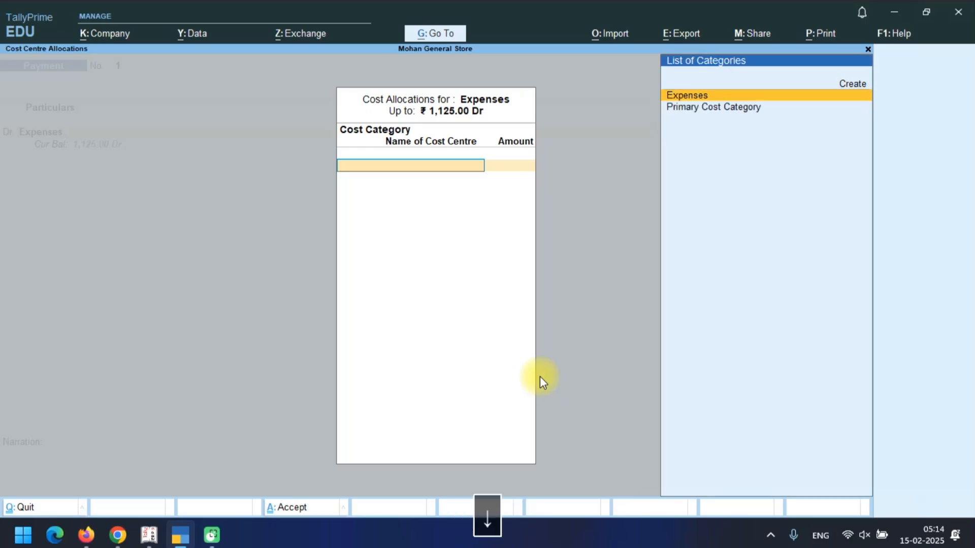
pyautogui.press('Return')
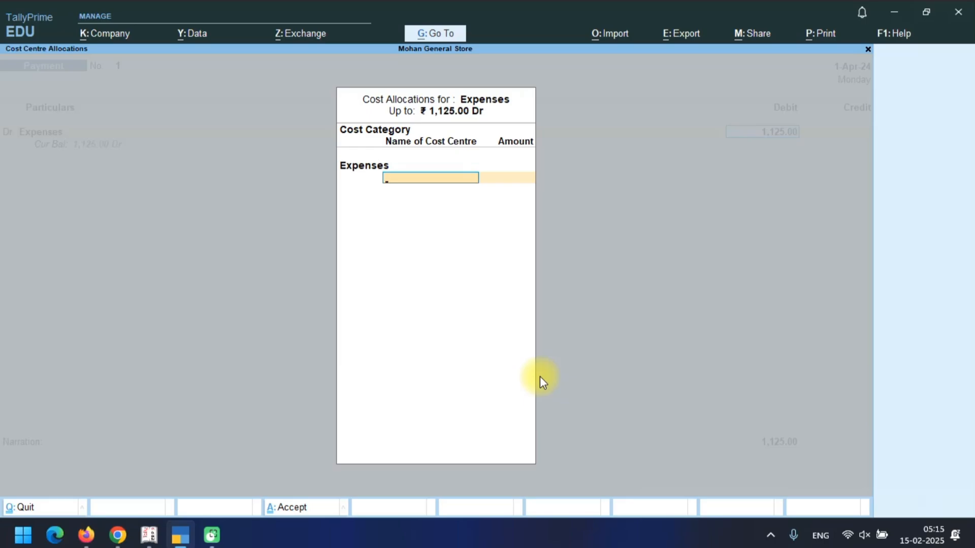
pyautogui.press('space')
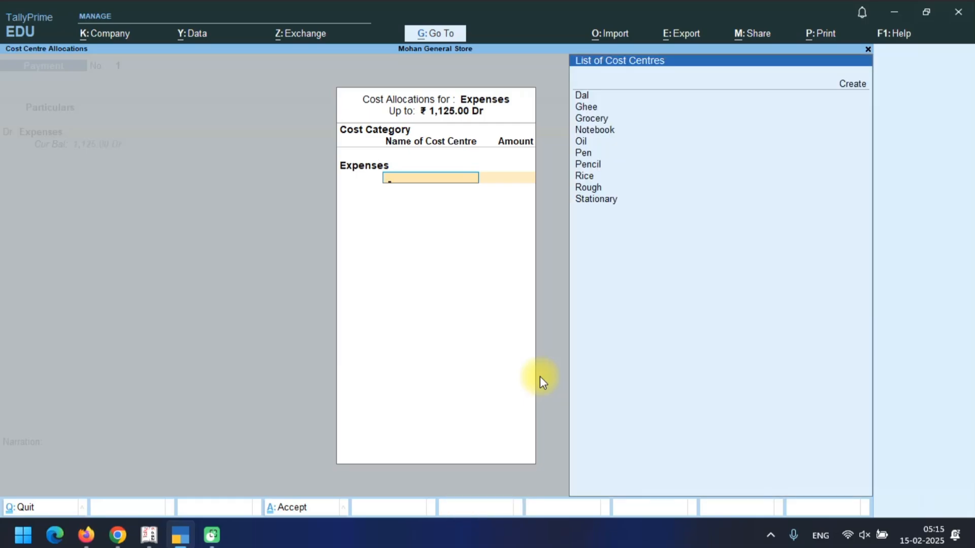
pyautogui.write('Pe')
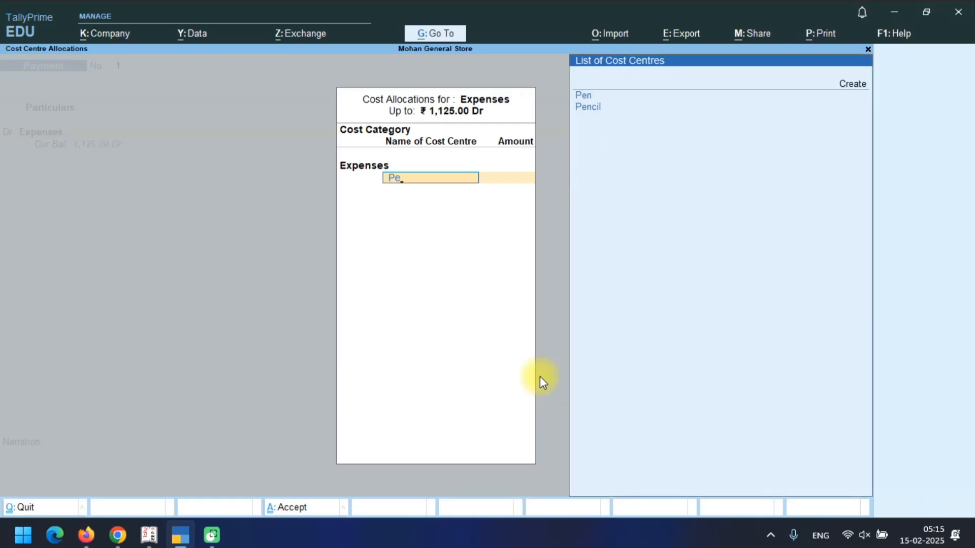
pyautogui.press('Down')
pyautogui.press('Return')
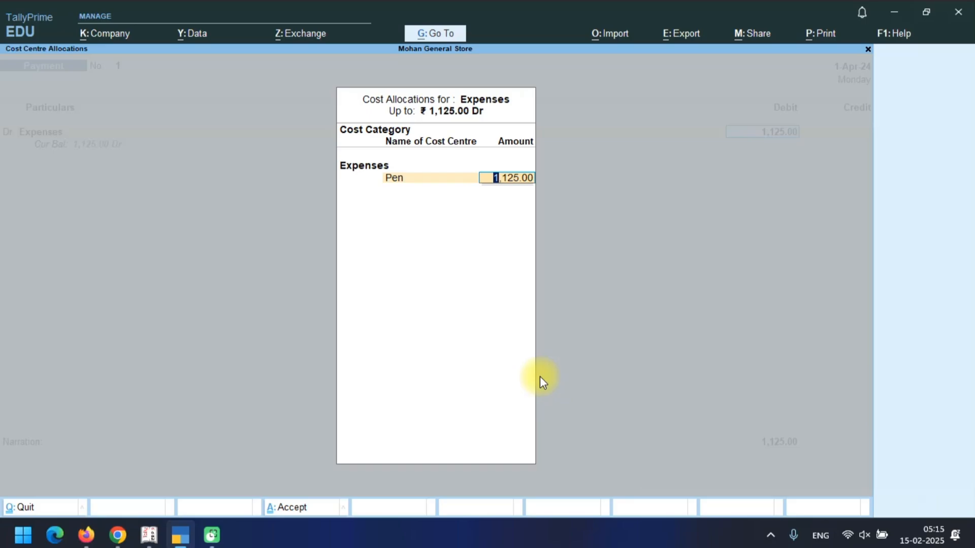
pyautogui.write('100')
pyautogui.press('Return')
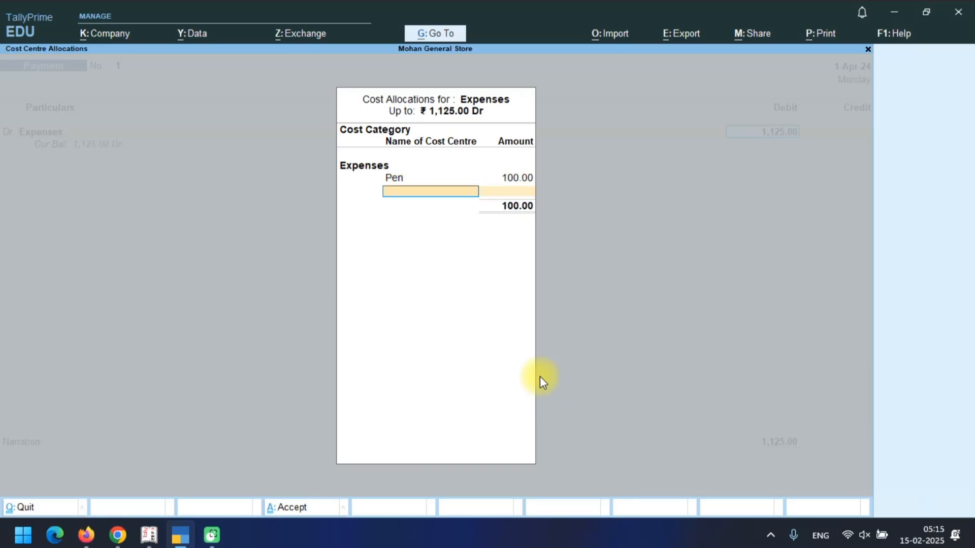
# Allocate 50 to the cost centre Pencil in the Expenses category.
pyautogui.write('Pe')
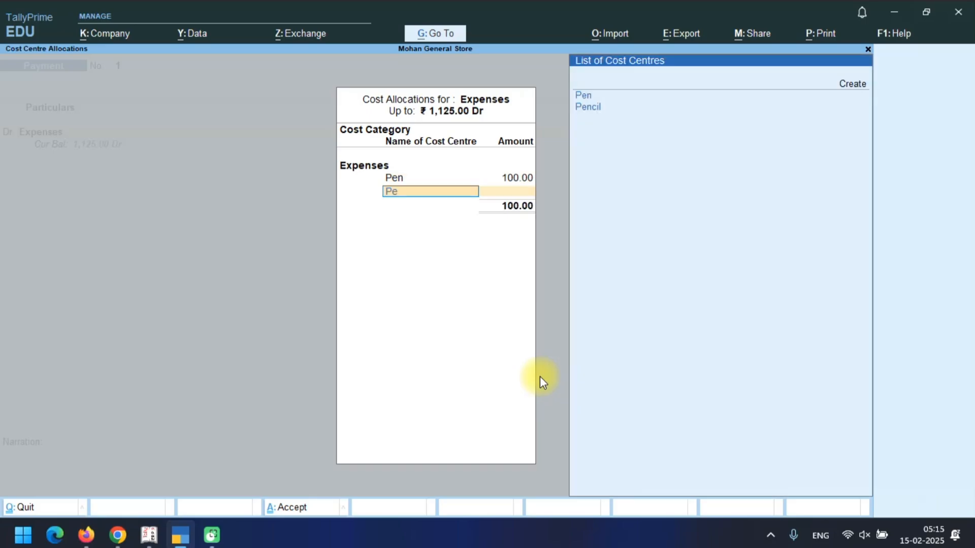
pyautogui.press('Down')
pyautogui.press('Return')
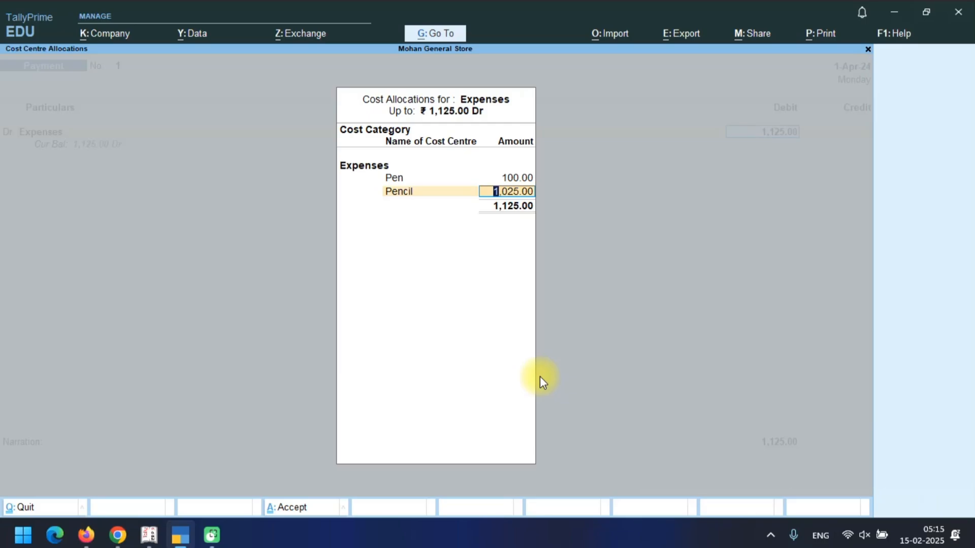
pyautogui.write('50')
pyautogui.press('Return')
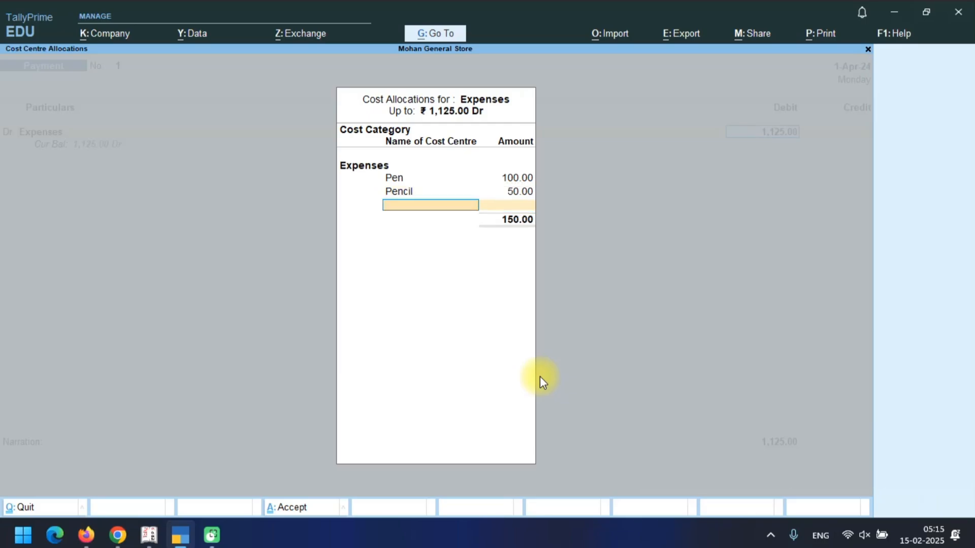
# Allocate 250 to the cost centre Rough in the Expenses category.
pyautogui.press('space')
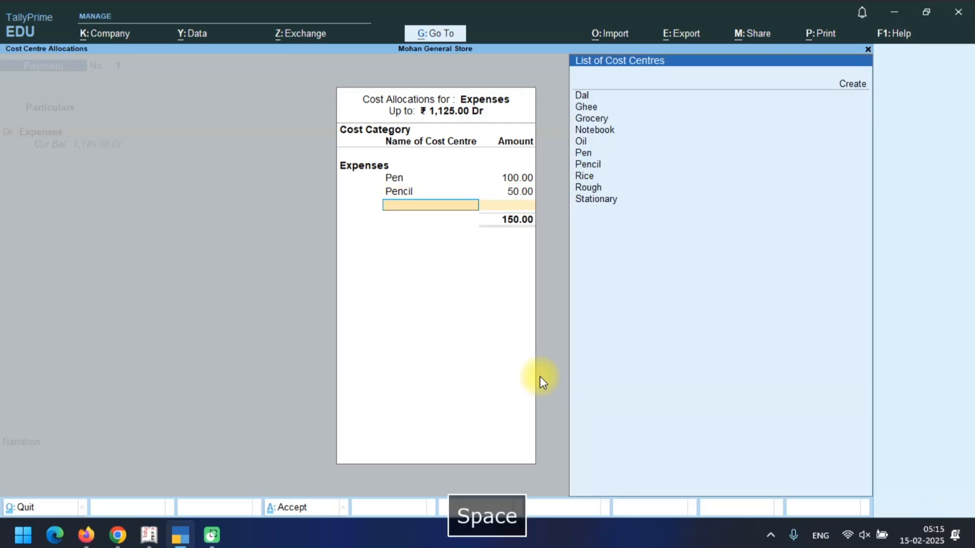
pyautogui.write('R')
pyautogui.press('Down')
pyautogui.press('Down')
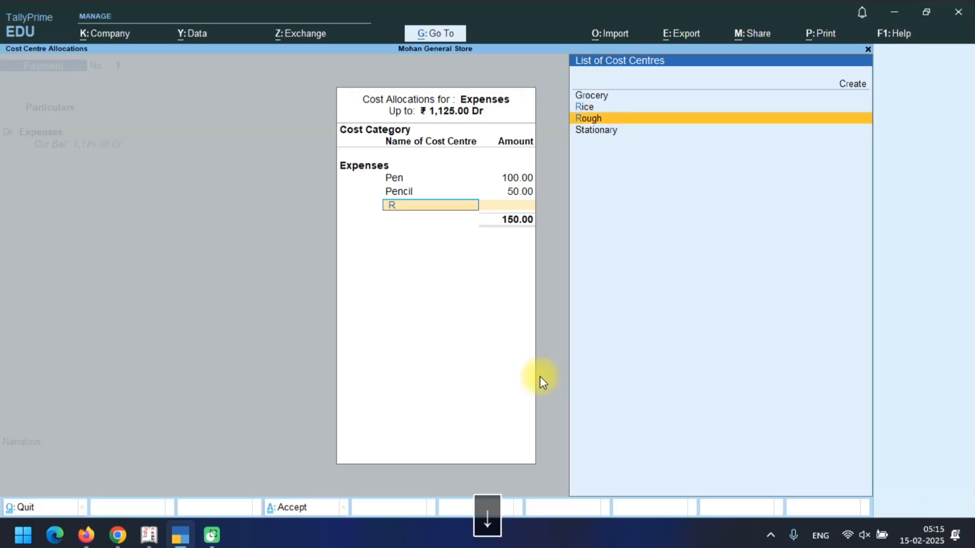
pyautogui.press('Return')
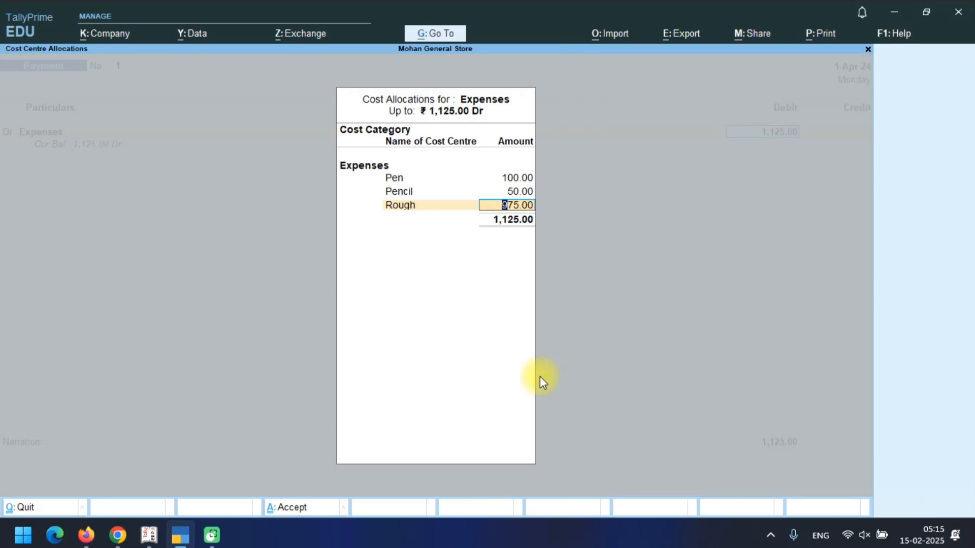
pyautogui.write('250')
pyautogui.press('Return')
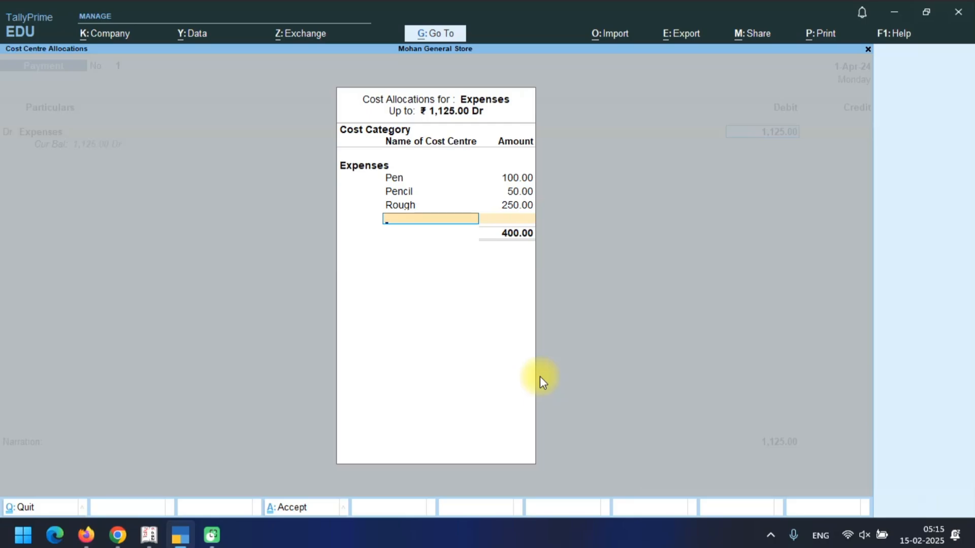
# Allocate 150 to the cost centre Notebook in the Expenses category.
pyautogui.write('No')
pyautogui.press('Return')
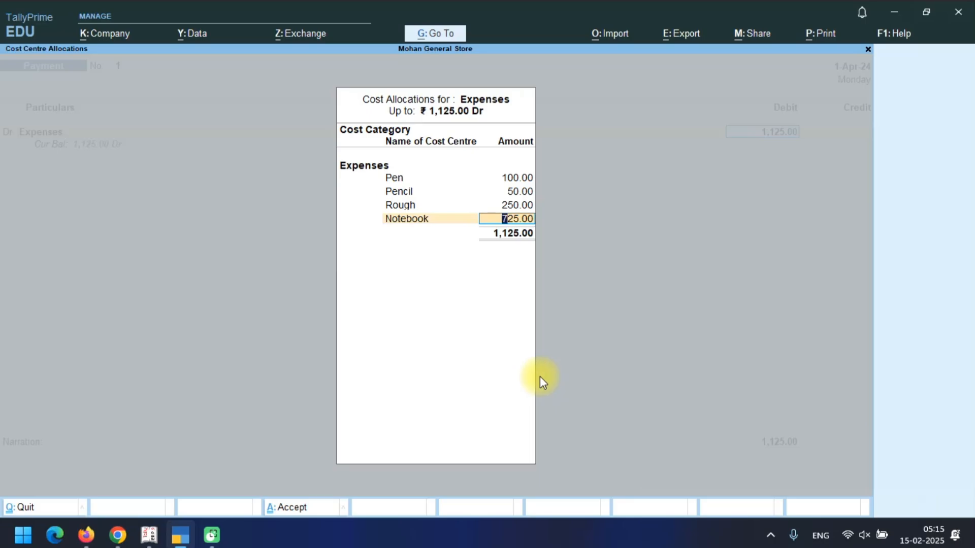
pyautogui.write('150')
pyautogui.press('Return')
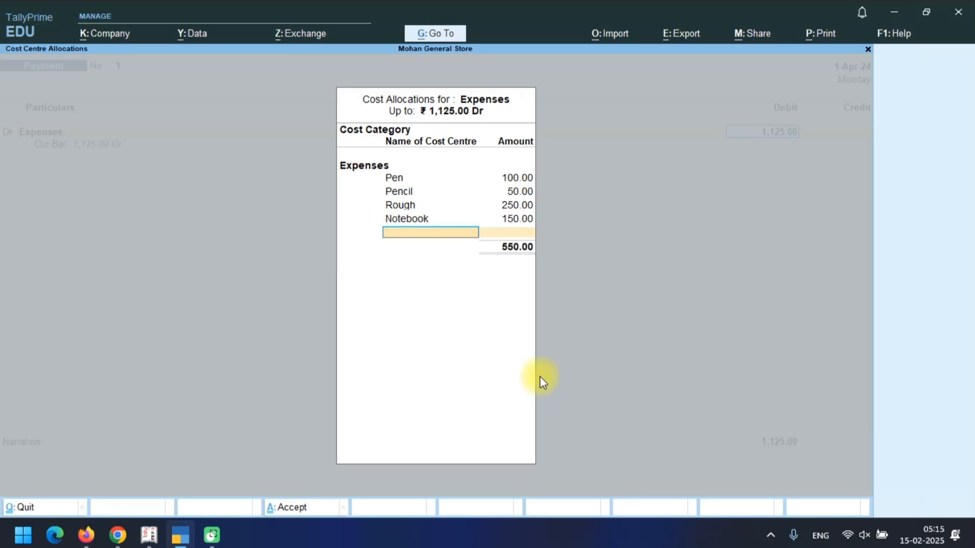
# Allocate 110 to the cost centre Oil in the Expenses category.
pyautogui.write('Oi')
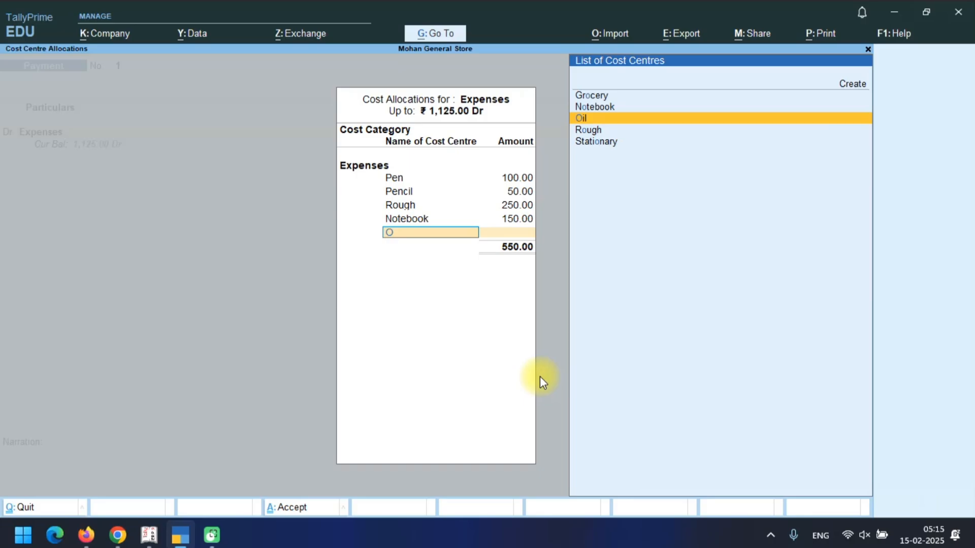
pyautogui.press('Return')
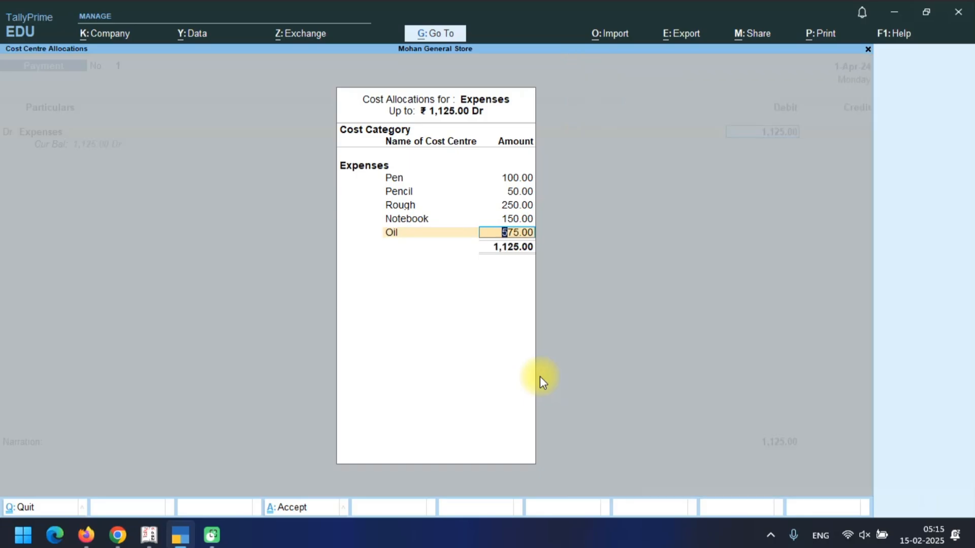
pyautogui.write('110')
pyautogui.press('Return')
# Start a new cost centre named Suger in the Expenses category from the voucher's cost allocation.
pyautogui.press('space')
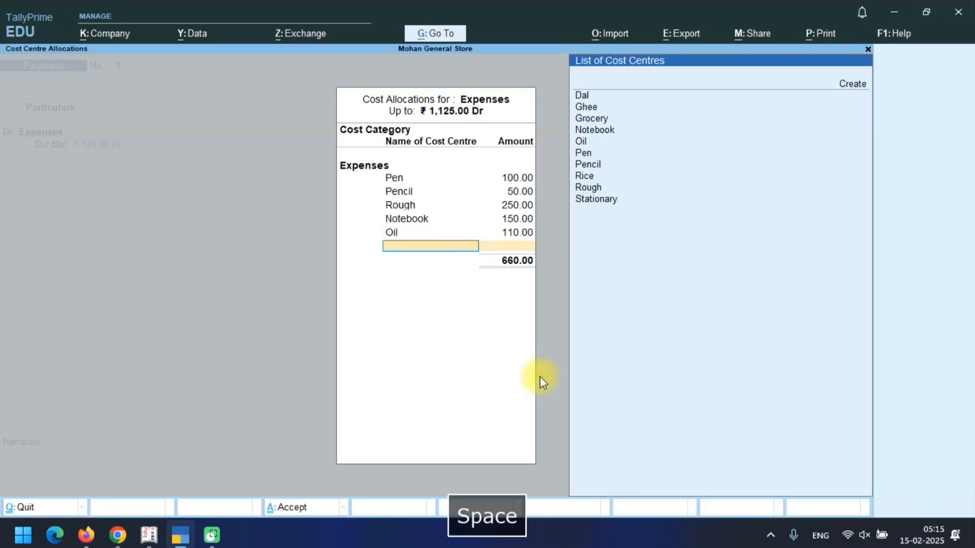
pyautogui.write('S')
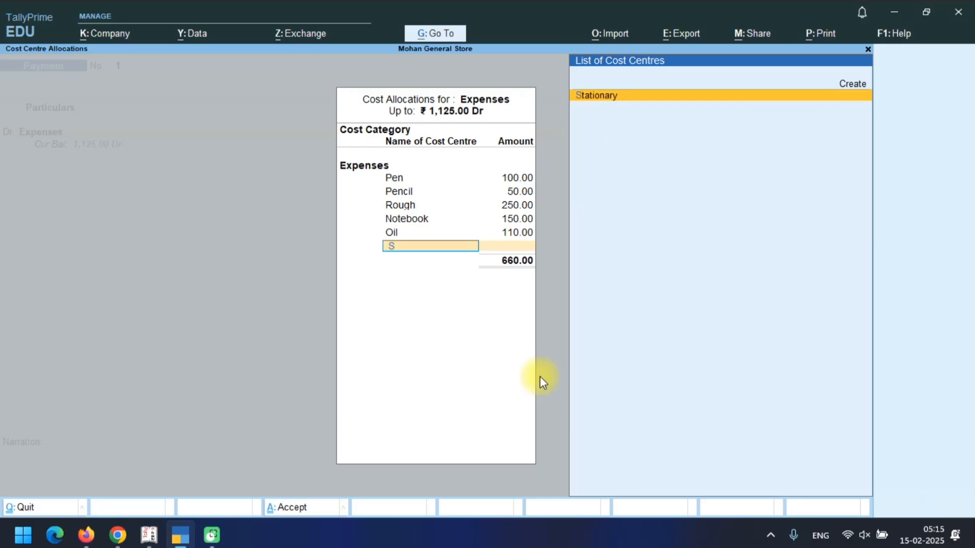
pyautogui.write('o')
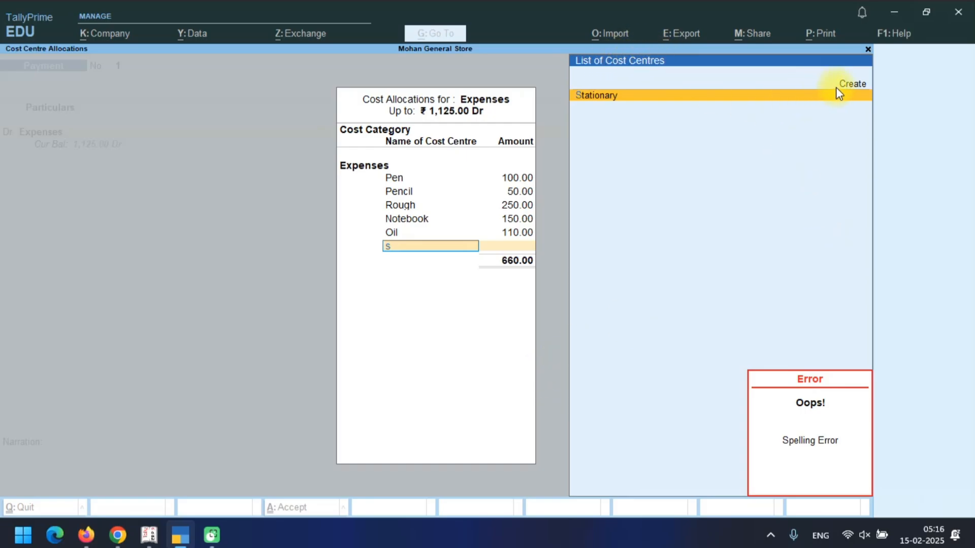
pyautogui.press('Up')
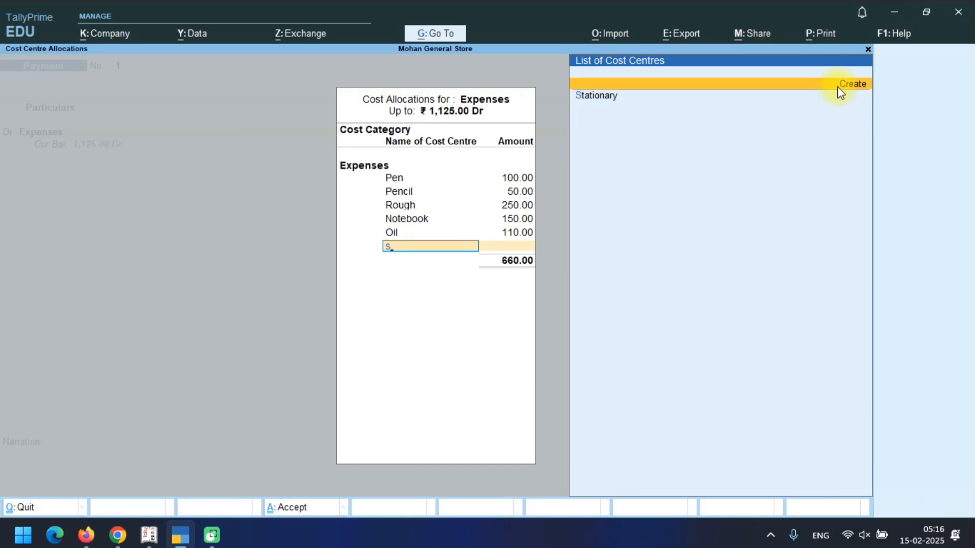
pyautogui.click(836, 86)
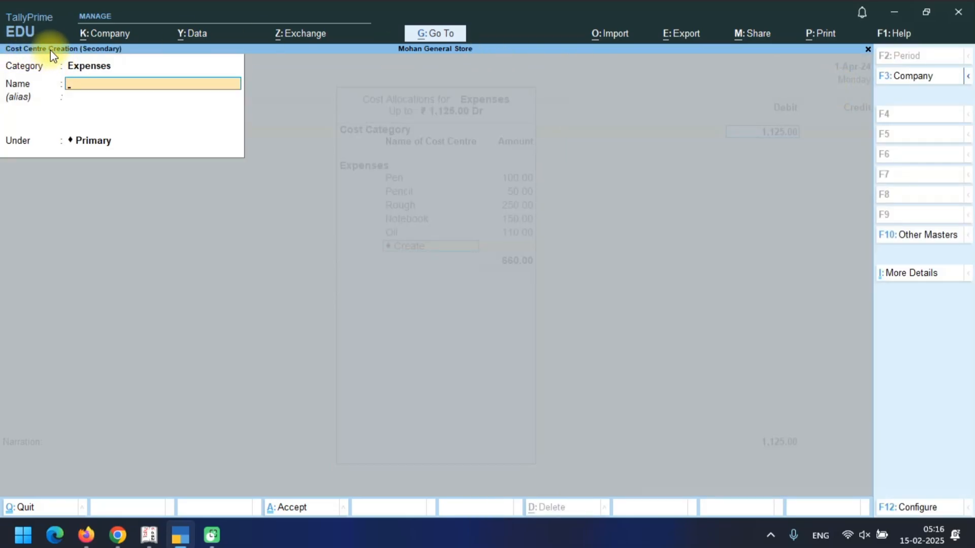
pyautogui.write('Suger')
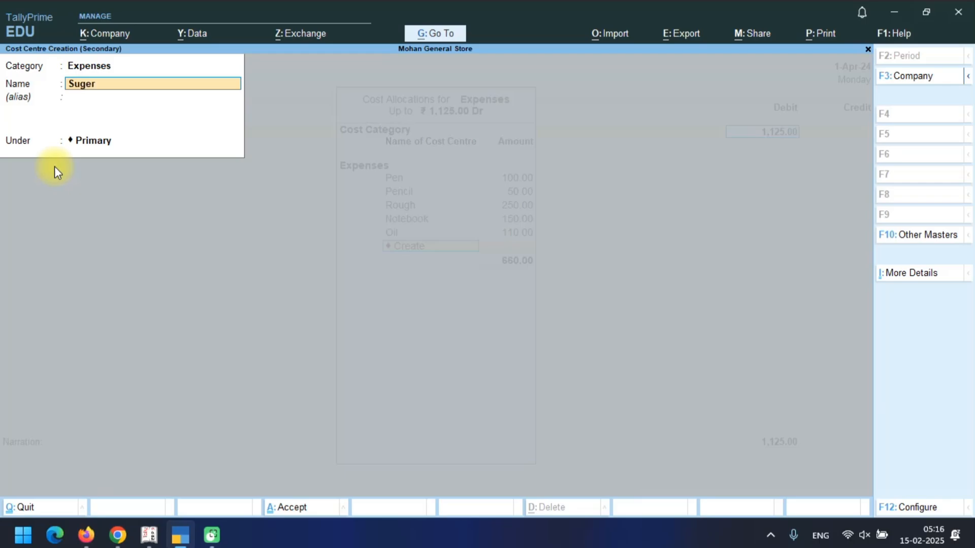
pyautogui.press('Return')
pyautogui.press('Return')
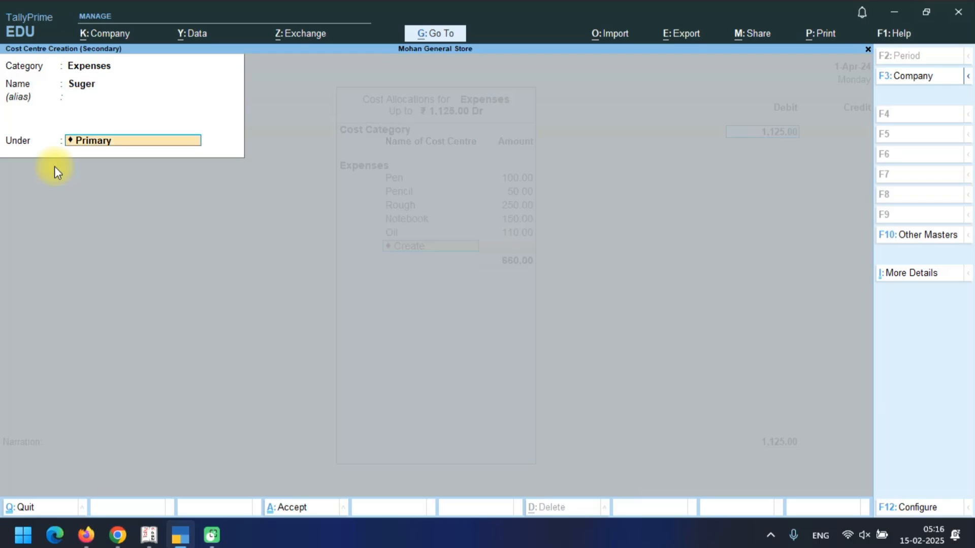
# Place the new cost centre Suger under Grocery and save it.
pyautogui.press('space')
pyautogui.press('Down')
pyautogui.press('Down')
pyautogui.press('Down')
pyautogui.press('Down')
pyautogui.press('Down')
pyautogui.press('Down')
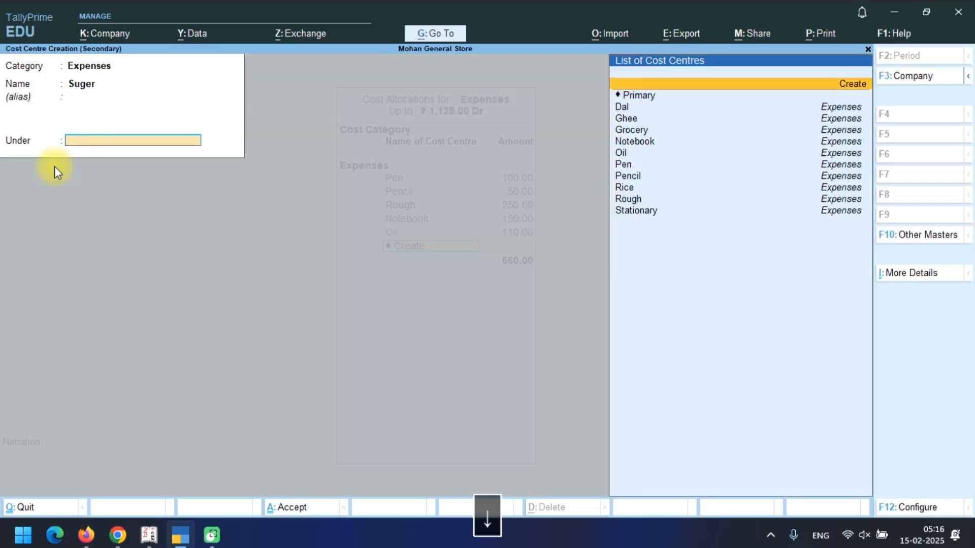
pyautogui.press('Up')
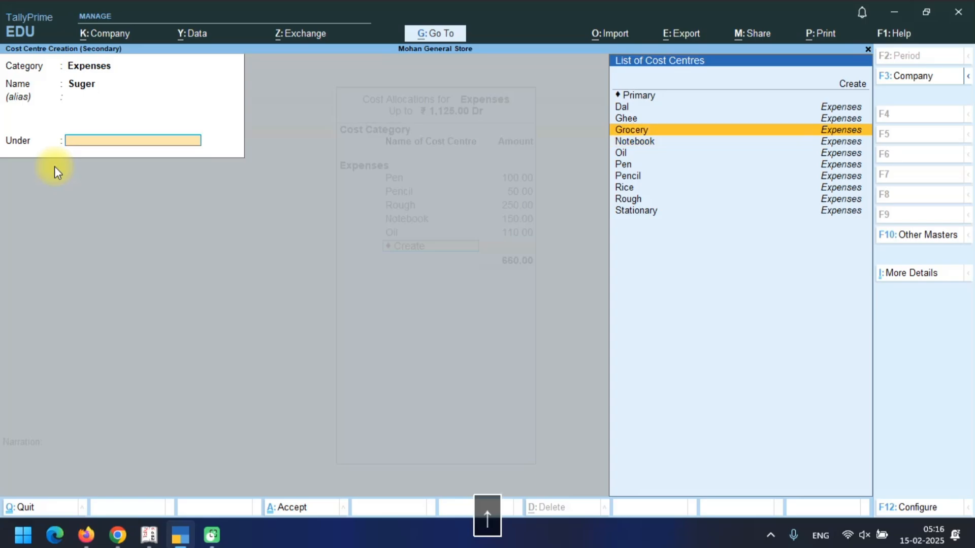
pyautogui.press('Return')
pyautogui.press('Return')
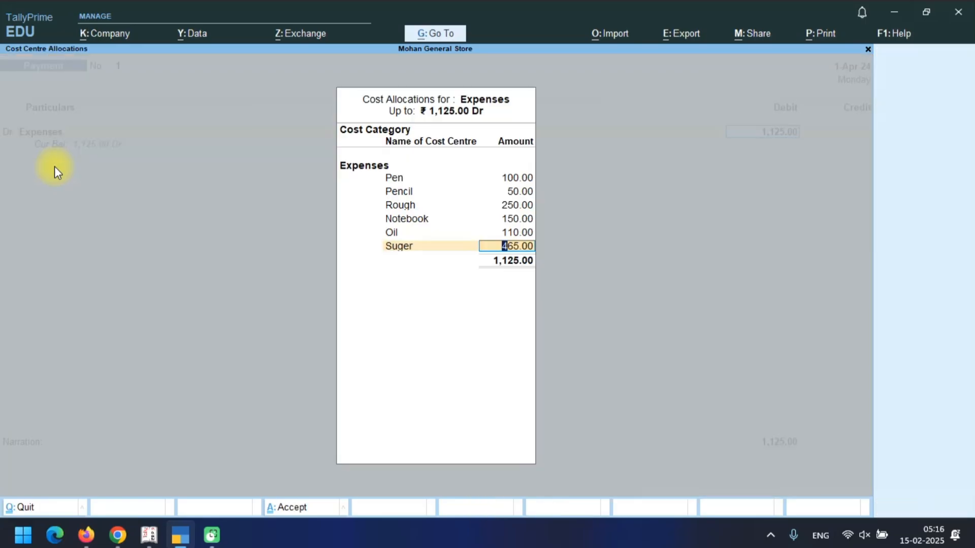
# Allocate 45 to the cost centre Suger and 89 to Dal in the Expenses category.
pyautogui.write('45')
pyautogui.press('Return')
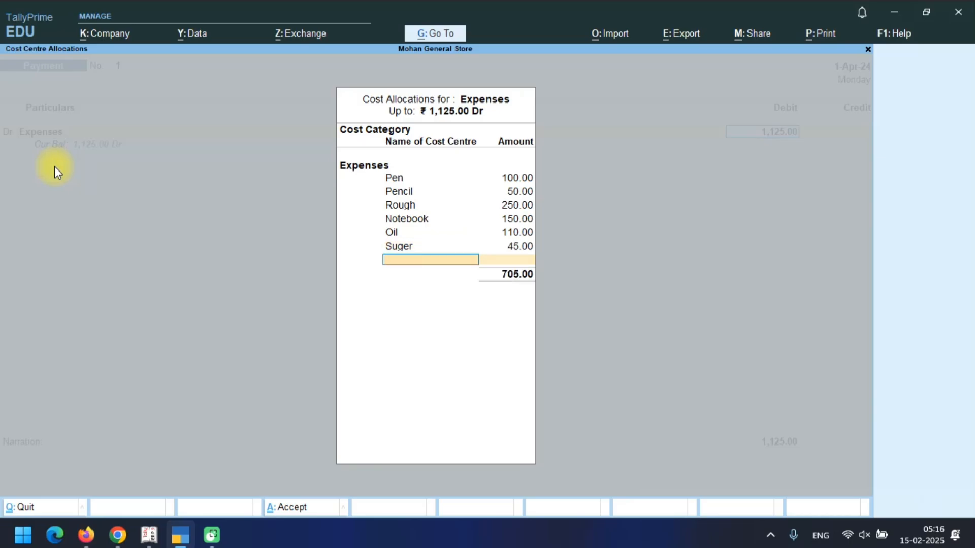
pyautogui.write('D')
pyautogui.press('Return')
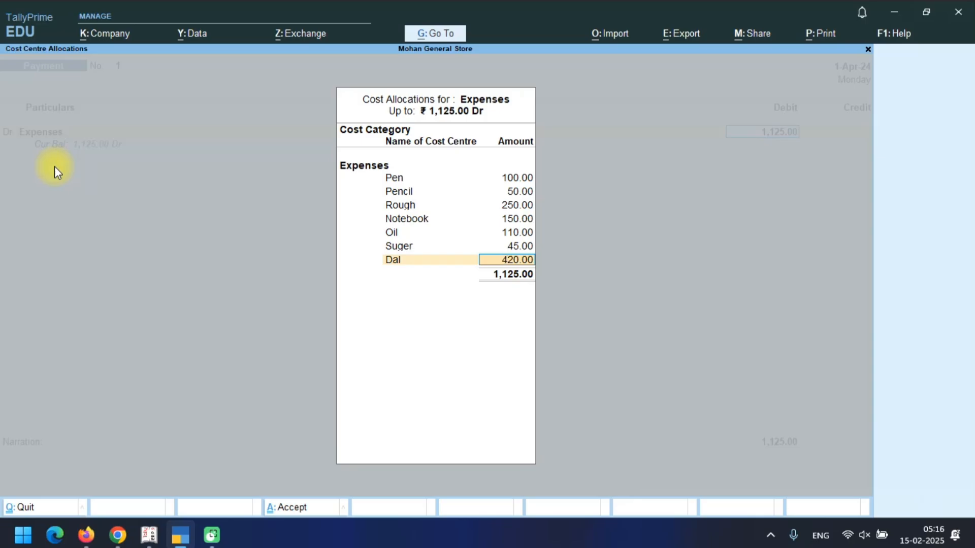
pyautogui.write('89')
pyautogui.press('Return')
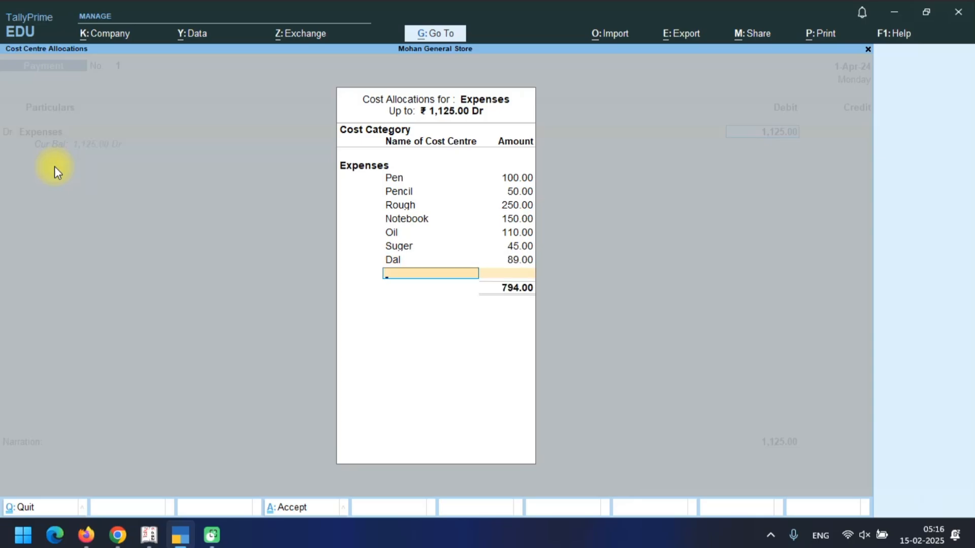
# Allocate 131 to the cost centre Rice in the Expenses category.
pyautogui.write('R')
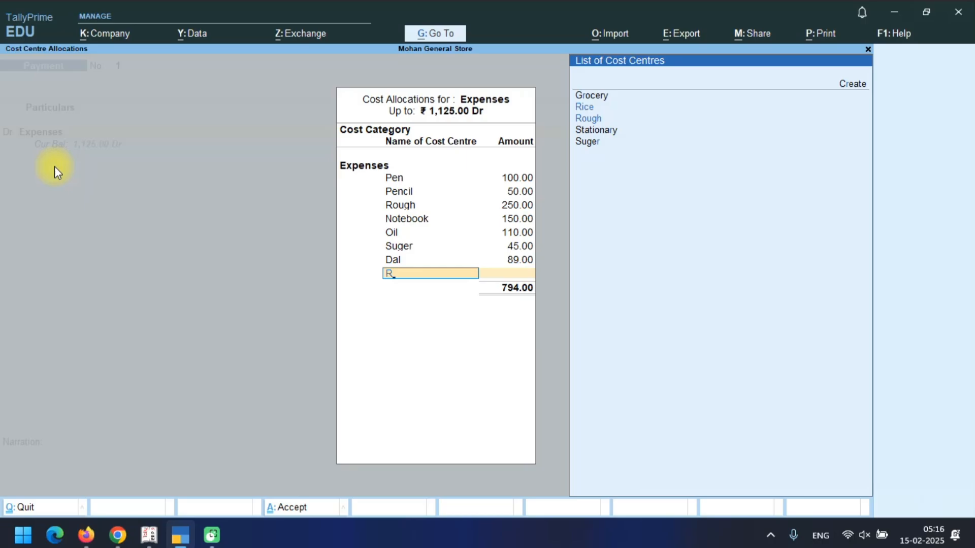
pyautogui.press('Down')
pyautogui.press('Up')
pyautogui.press('Return')
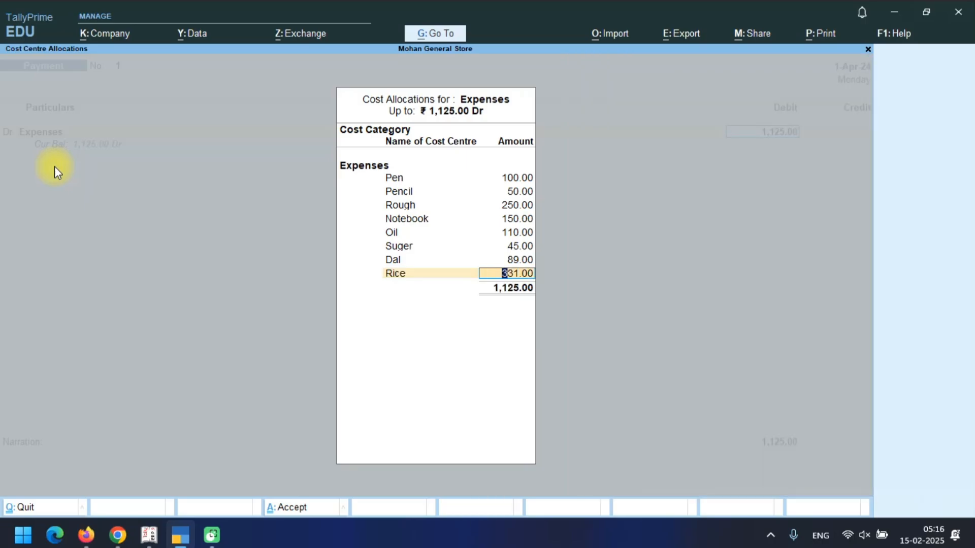
pyautogui.press('BackSpace')
pyautogui.write('131')
pyautogui.press('Return')
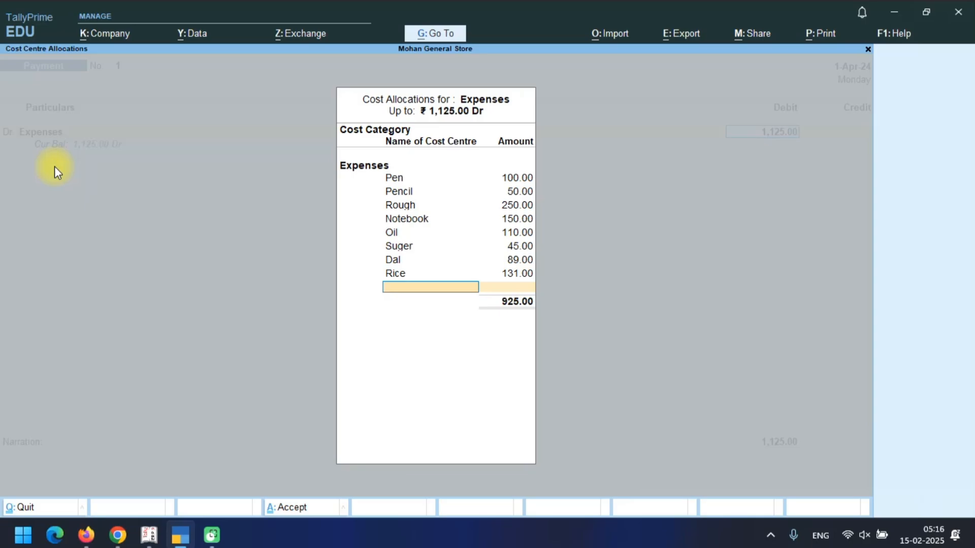
# Allocate the remaining 200 to the cost centre Ghee and finish the cost allocations.
pyautogui.write('Gh')
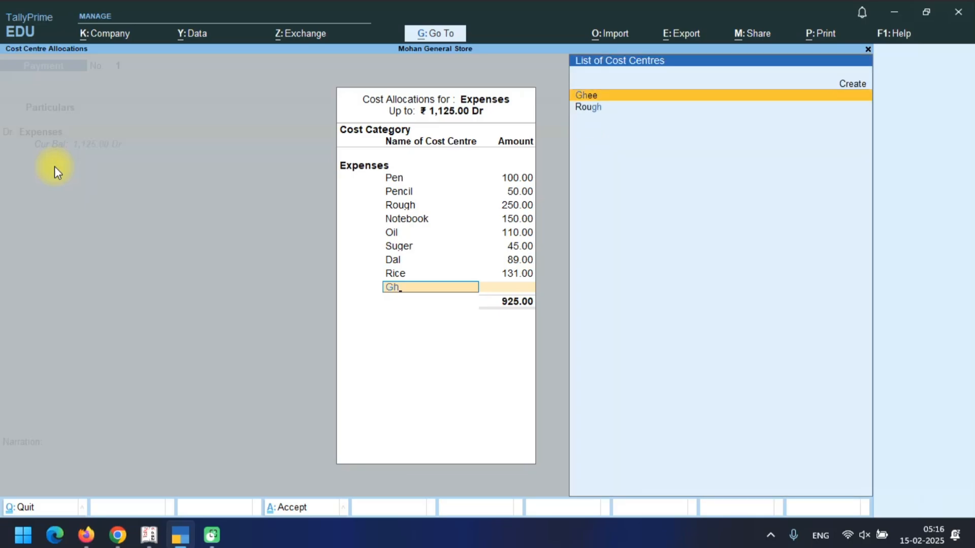
pyautogui.press('Return')
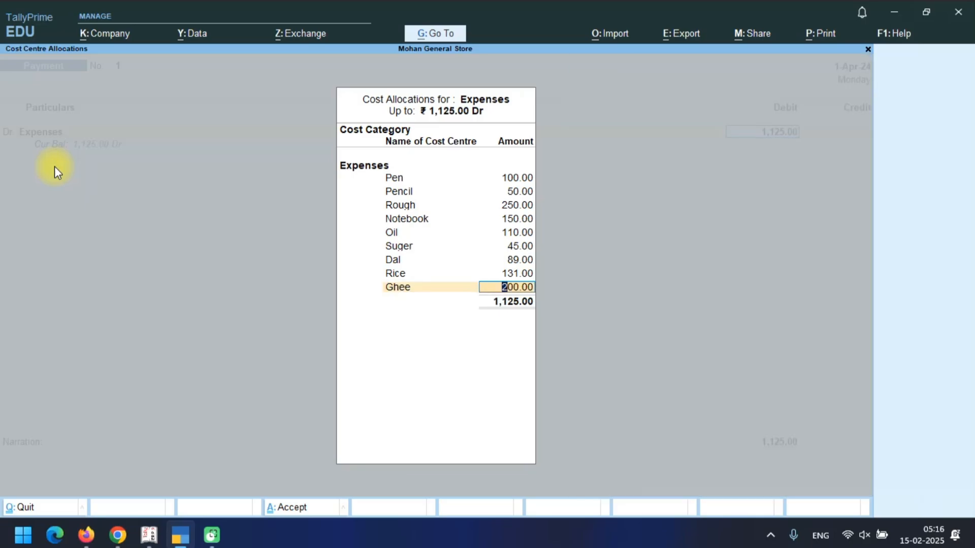
pyautogui.press('Return')
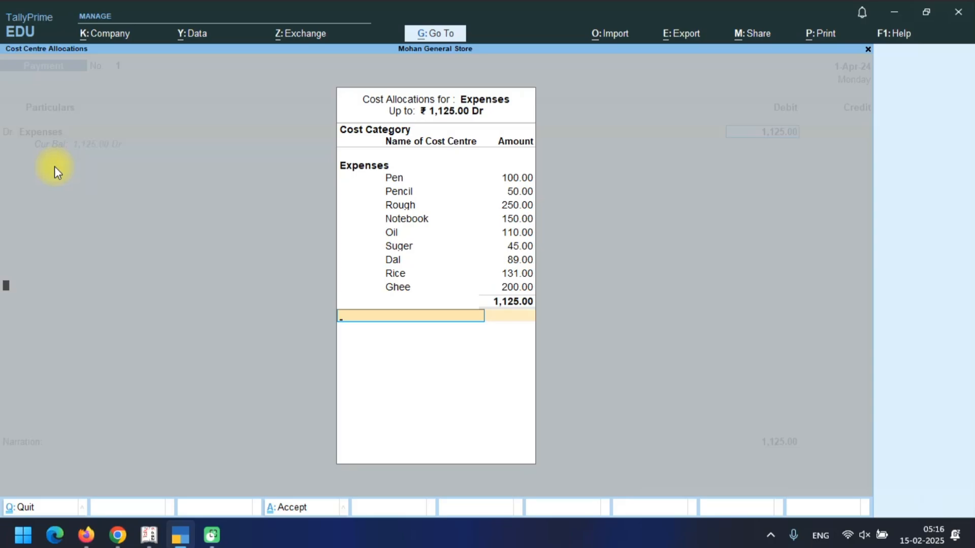
pyautogui.press('Return')
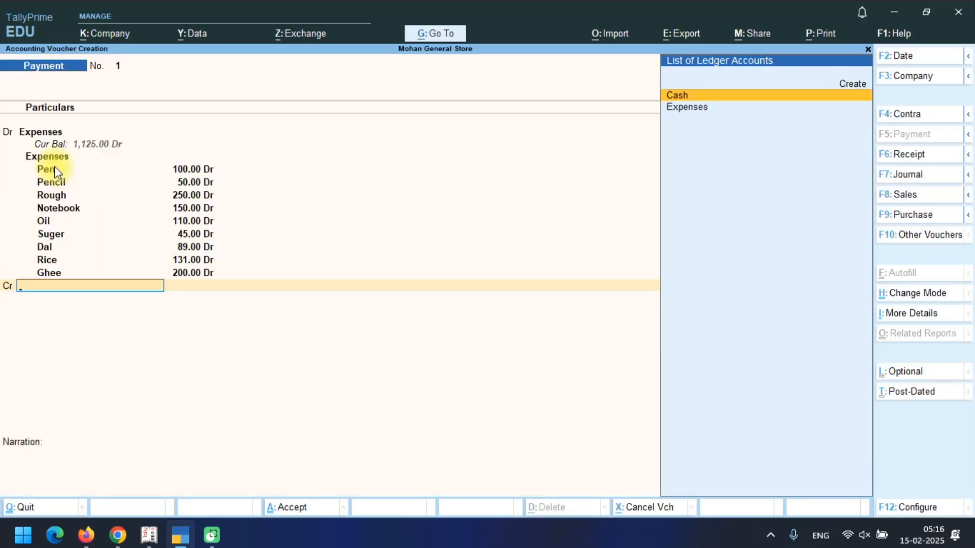
# Credit Cash with 1,125, save the payment voucher without a narration and leave voucher entry.
pyautogui.press('Return')
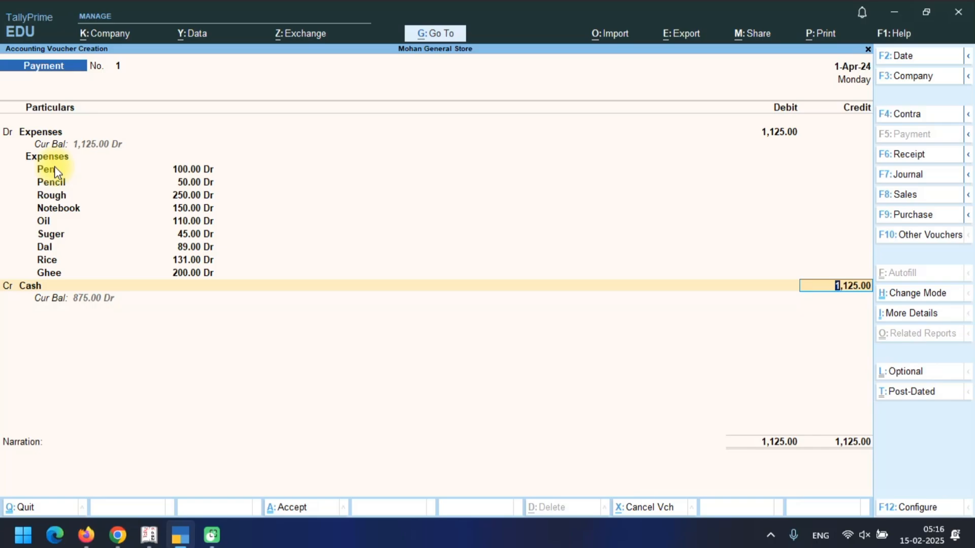
pyautogui.press('Return')
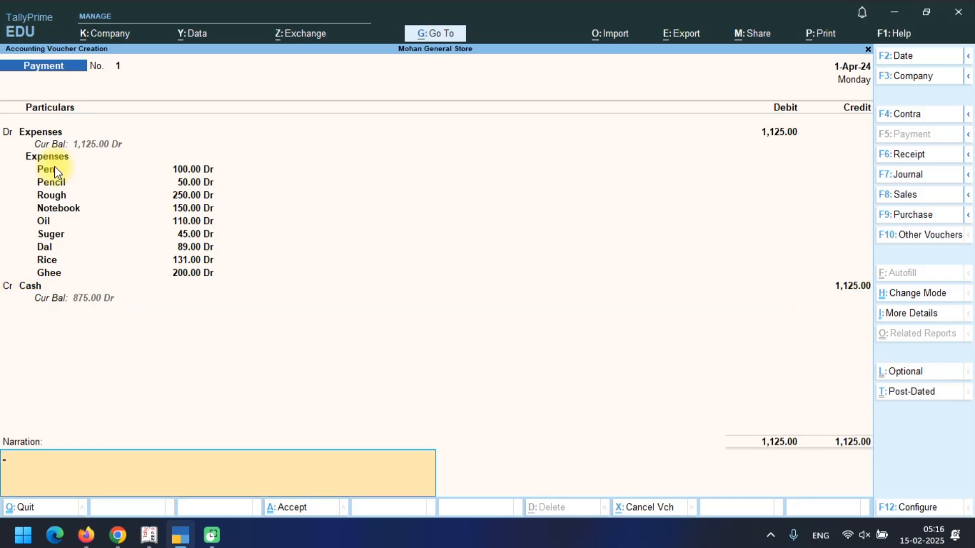
pyautogui.press('Return')
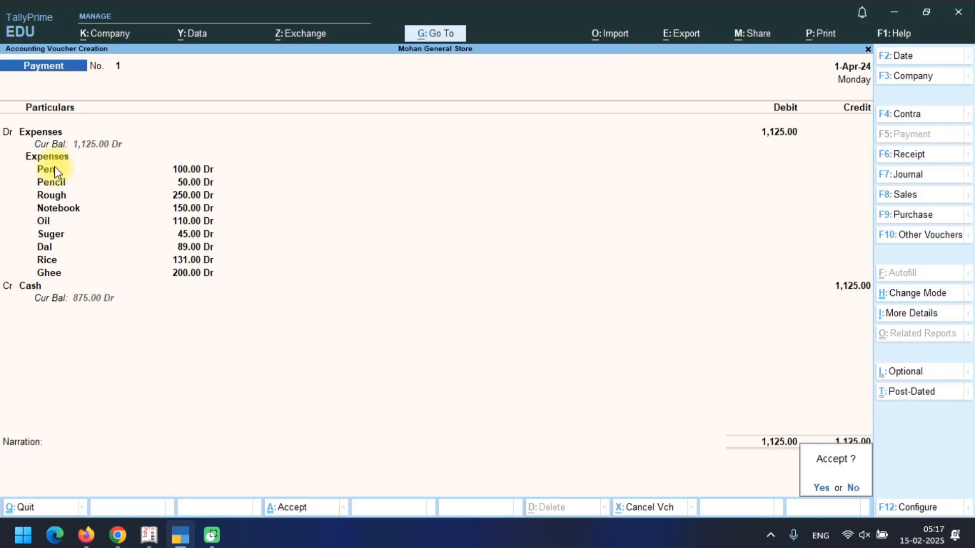
pyautogui.press('Return')
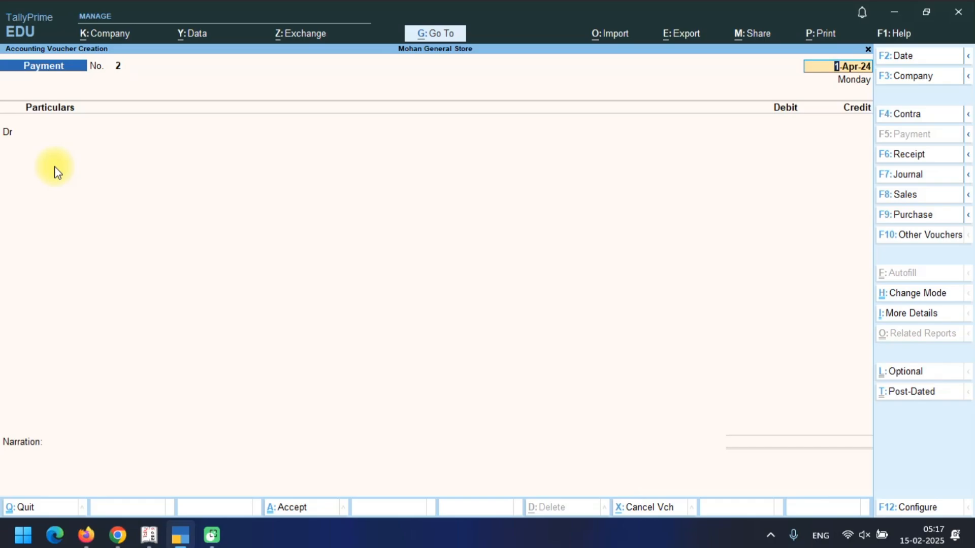
pyautogui.press('Escape')
pyautogui.press('Escape')
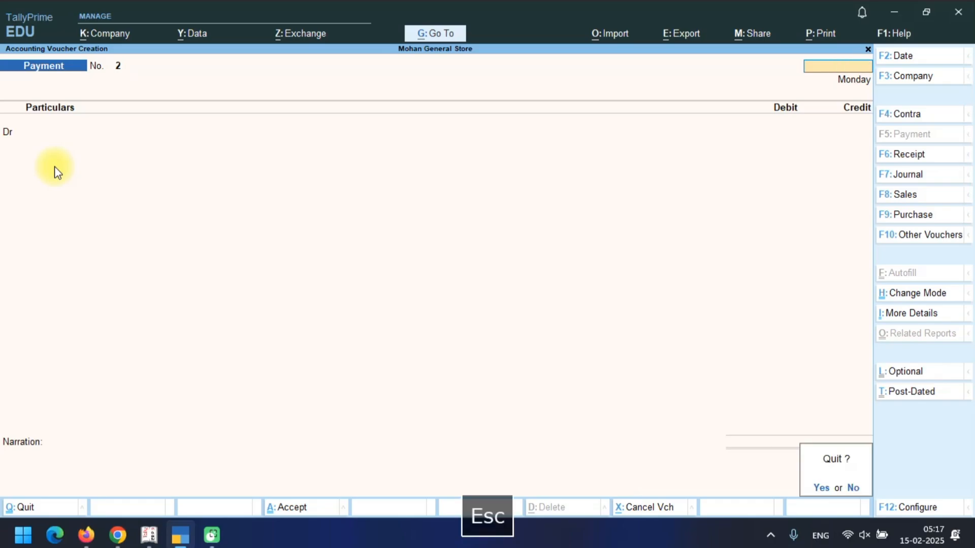
pyautogui.press('Escape')
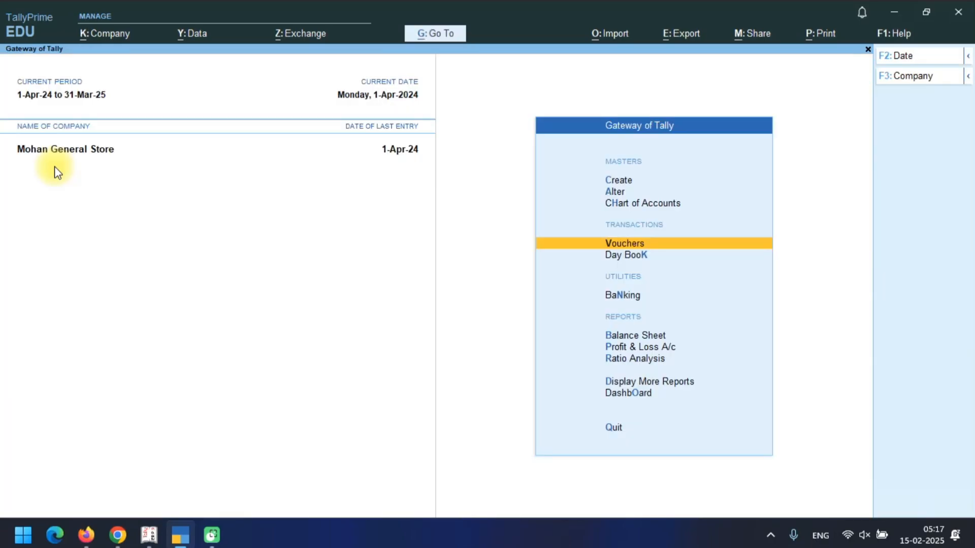
# Open the cost centre Category Summary report from the statements of accounts.
pyautogui.press('Down')
pyautogui.press('Down')
pyautogui.press('Down')
pyautogui.press('Down')
pyautogui.press('Down')
pyautogui.press('Down')
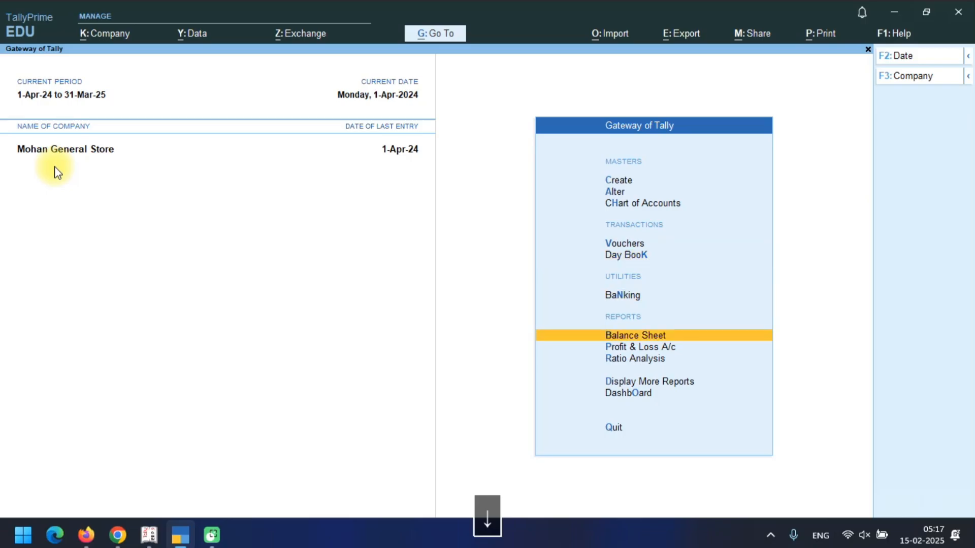
pyautogui.press('Up')
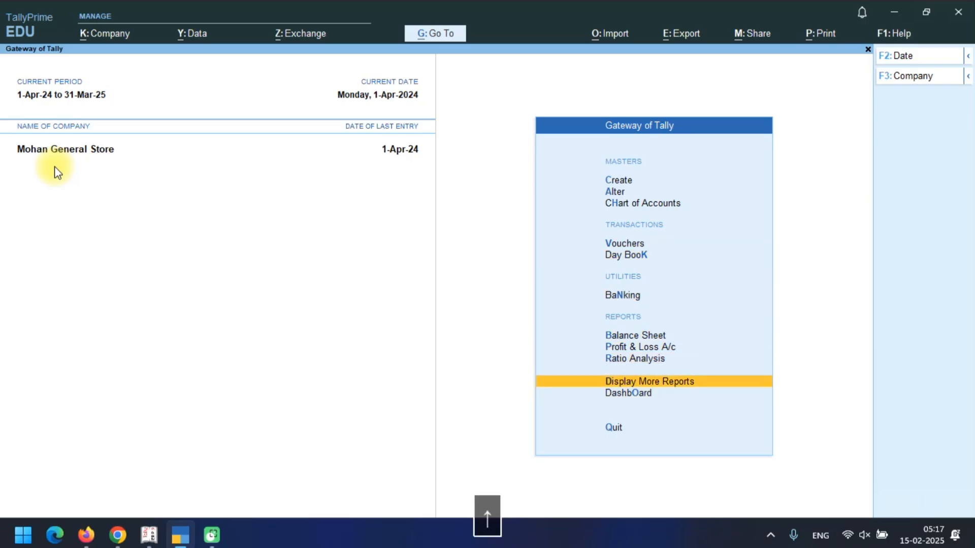
pyautogui.press('Return')
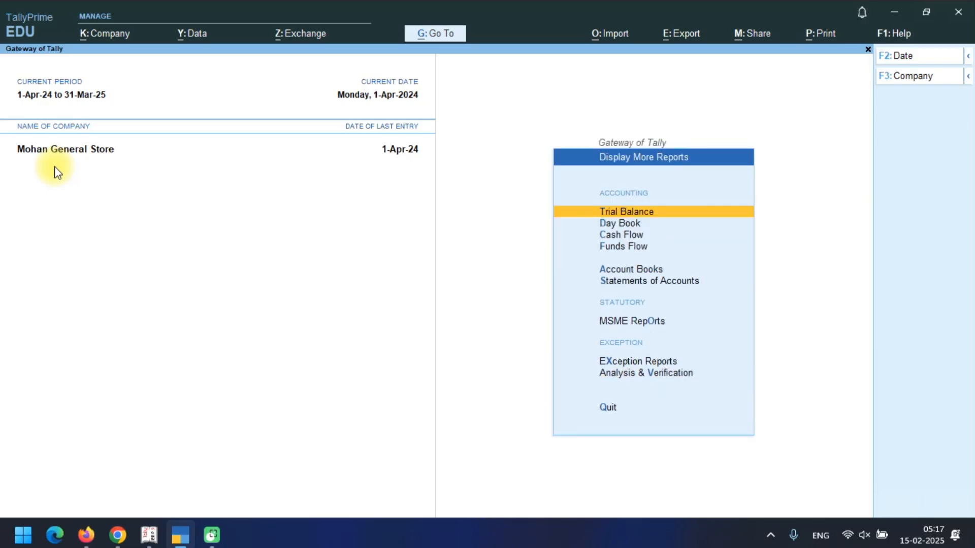
pyautogui.press('Down')
pyautogui.press('Down')
pyautogui.press('Down')
pyautogui.press('Down')
pyautogui.press('Down')
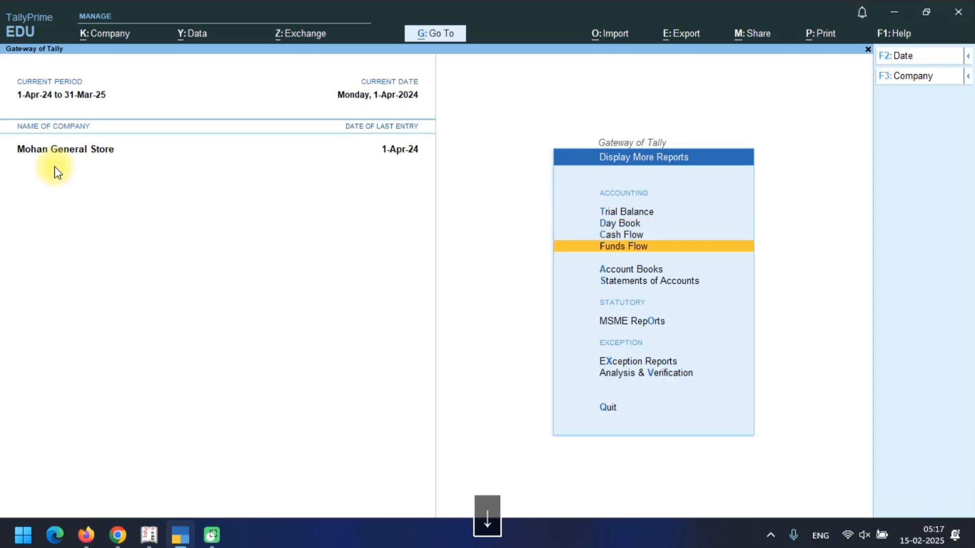
pyautogui.press('Return')
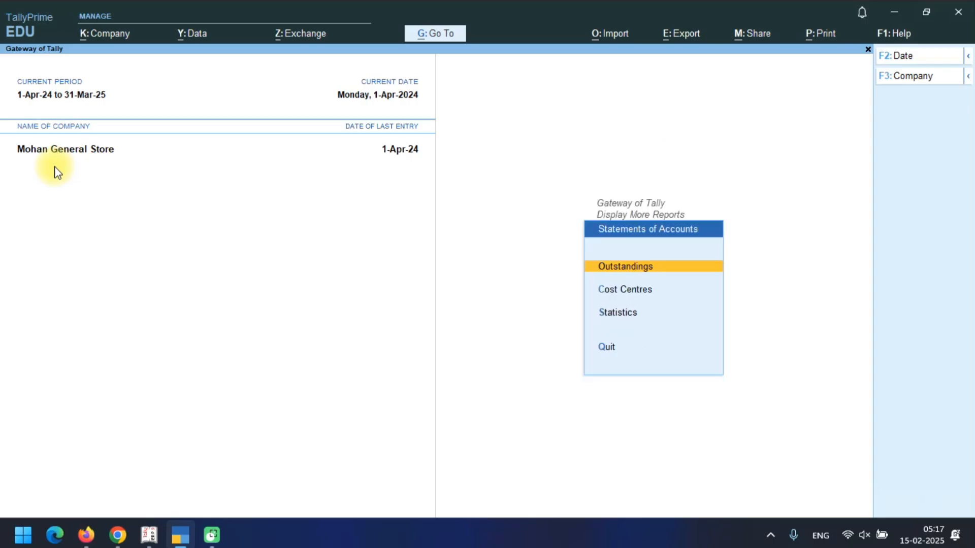
pyautogui.press('Down')
pyautogui.press('Return')
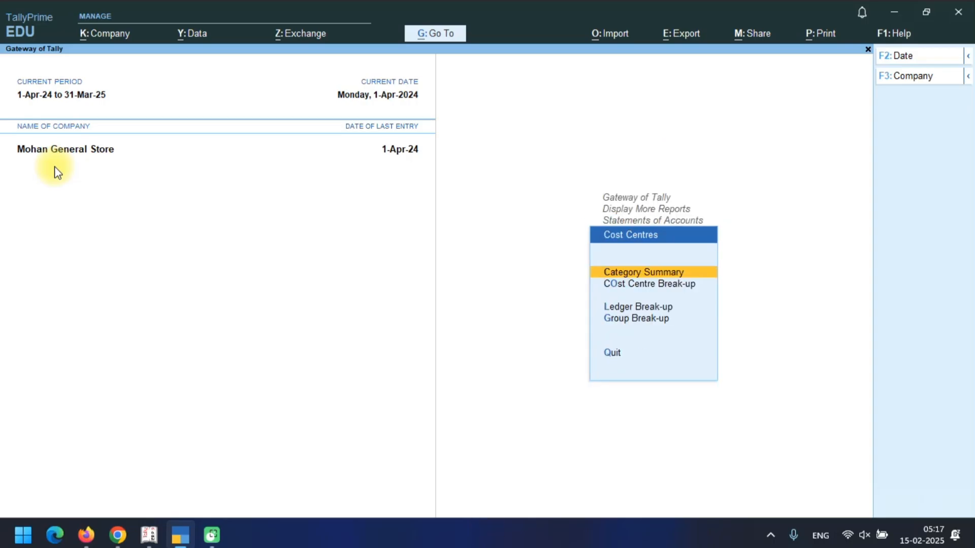
pyautogui.press('Return')
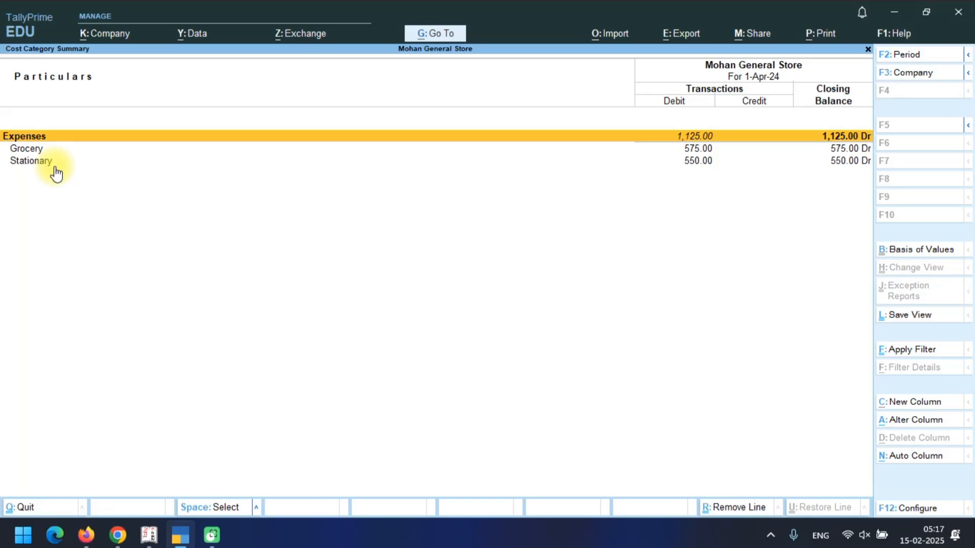
# Open the Grocery cost centre summary to examine its expenses by item.
pyautogui.press('Down')
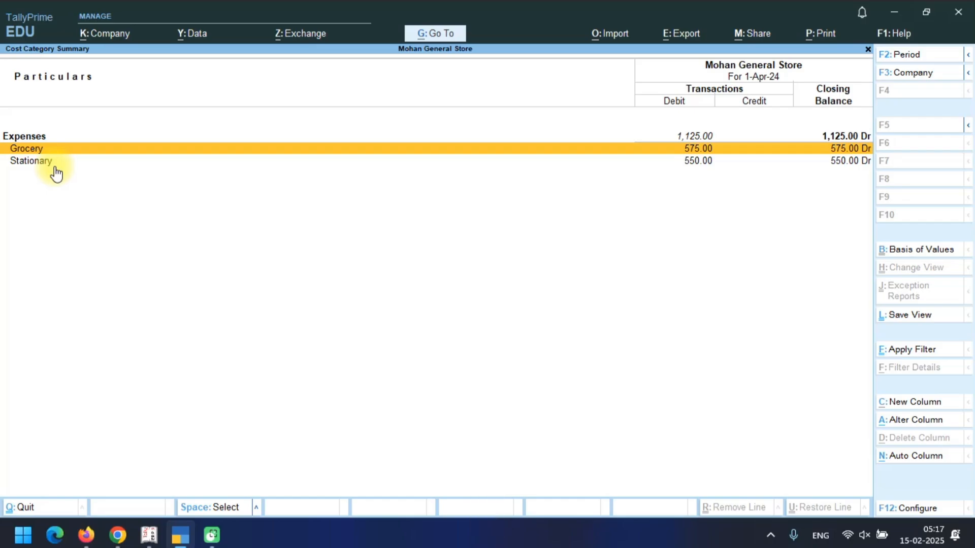
pyautogui.press('Down')
pyautogui.press('Up')
pyautogui.press('Return')
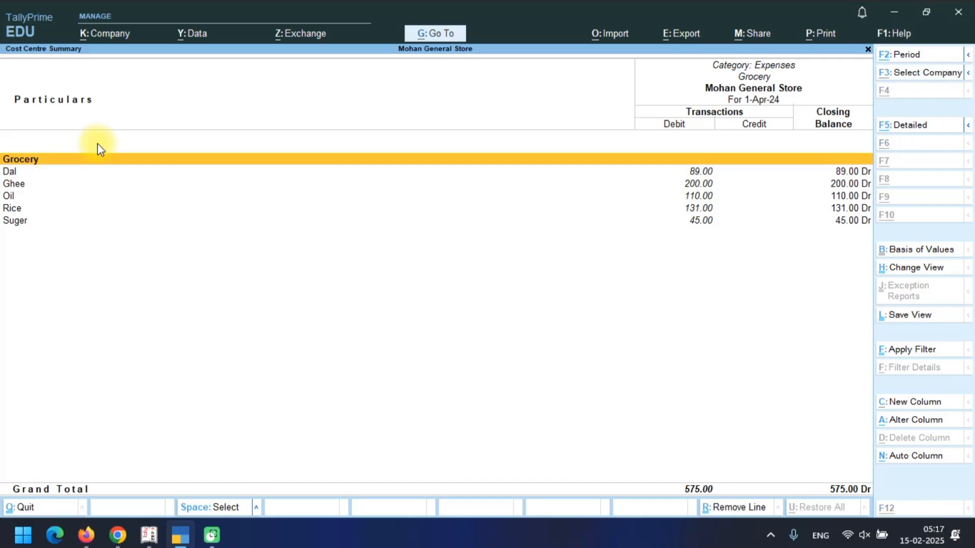
# Preview the current Grocery cost centre summary for printing at enlarged size, and return to the category summary without printing.
pyautogui.hotkey('alt', 'p')
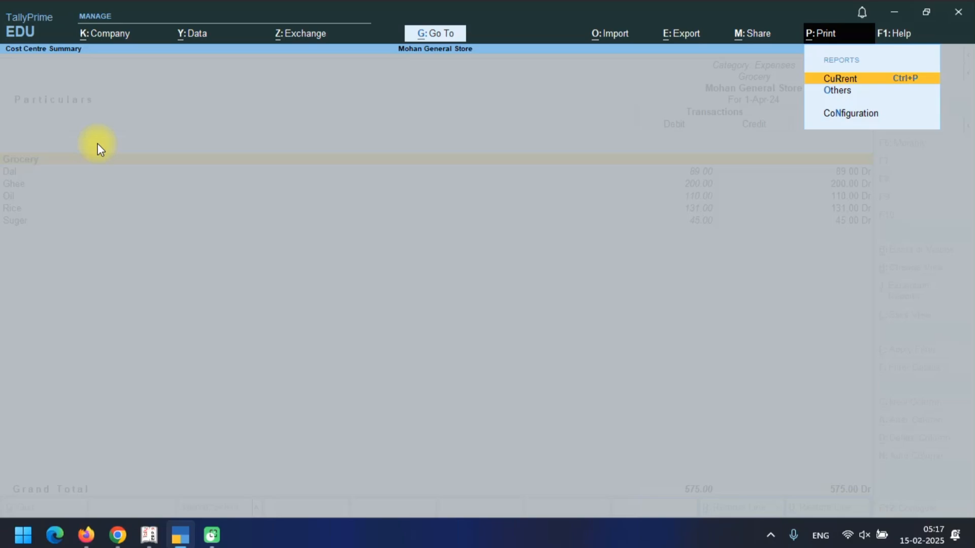
pyautogui.hotkey('ctrl', 'p')
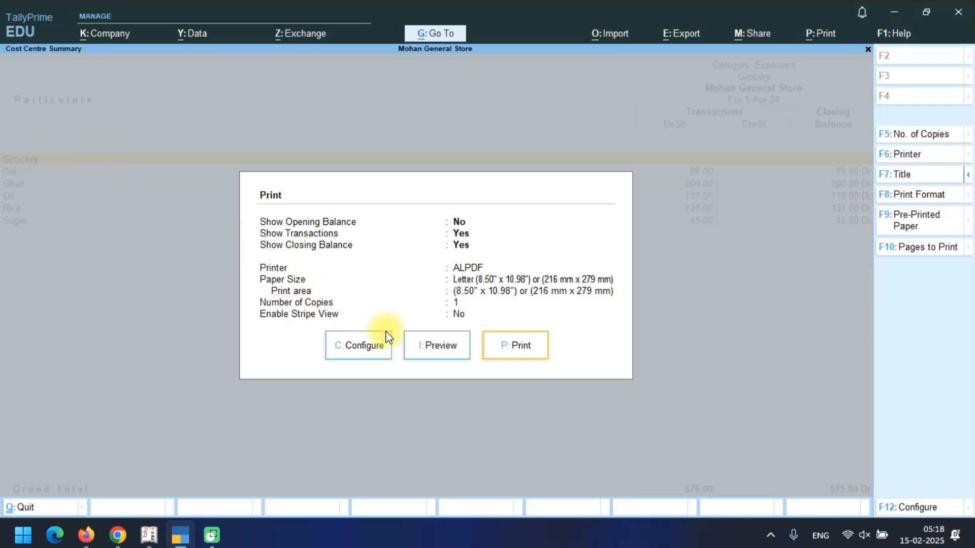
pyautogui.click(438, 350)
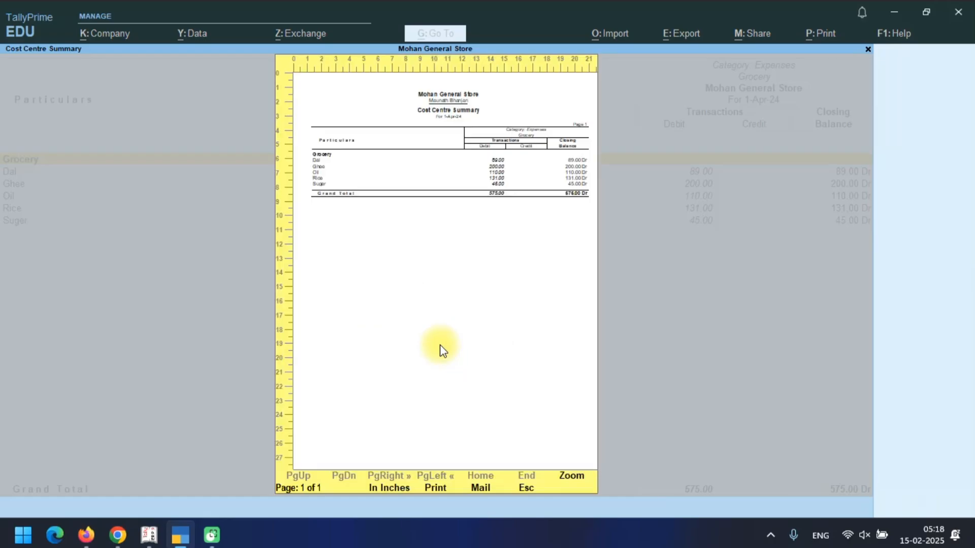
pyautogui.hotkey('alt', 'z')
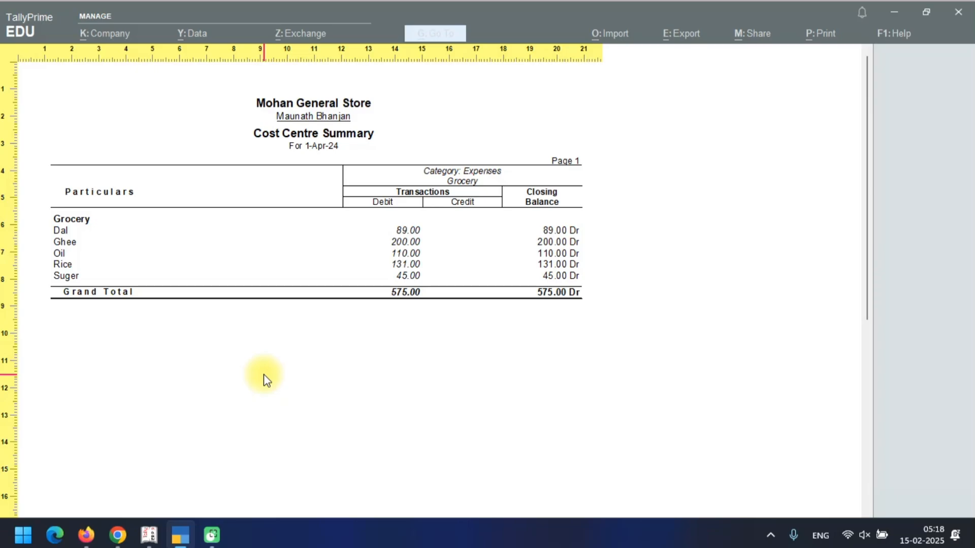
pyautogui.press('Escape')
pyautogui.press('Escape')
pyautogui.press('Escape')
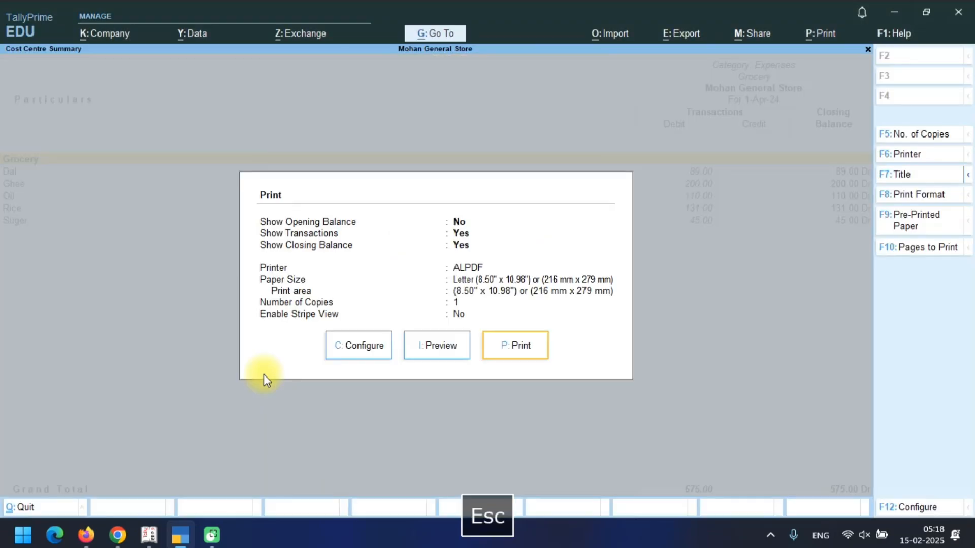
pyautogui.press('Escape')
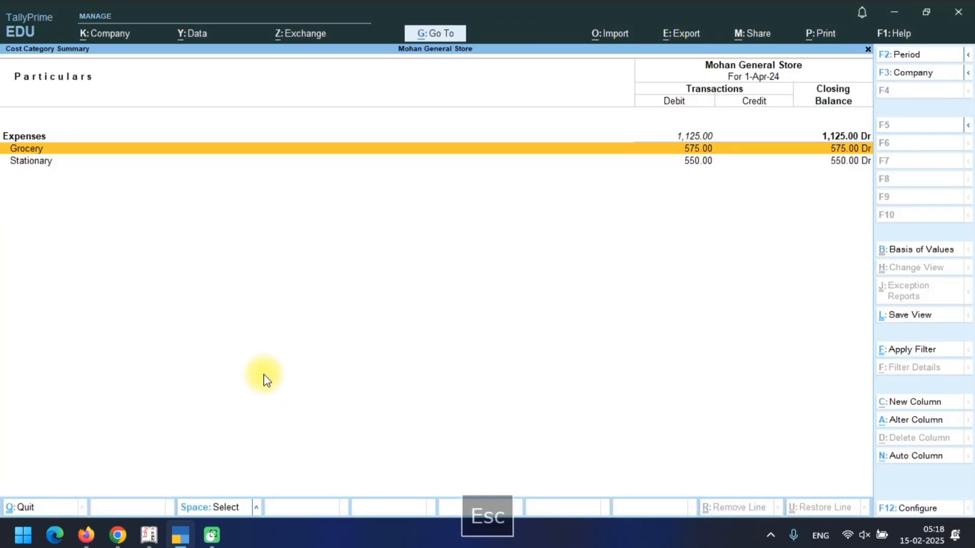
# Open the Stationary cost centre summary and preview its printout at enlarged size.
pyautogui.press('Down')
pyautogui.press('Return')
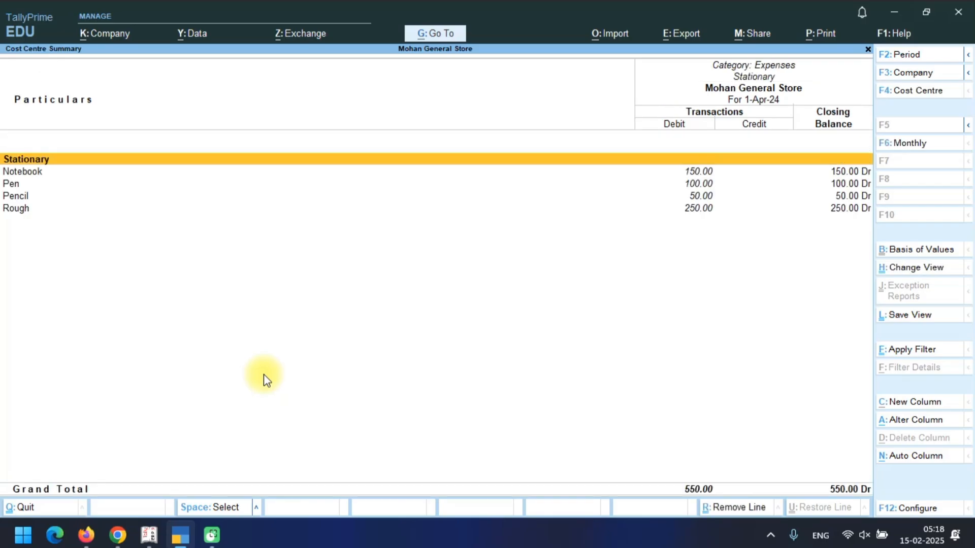
pyautogui.hotkey('alt', 'p')
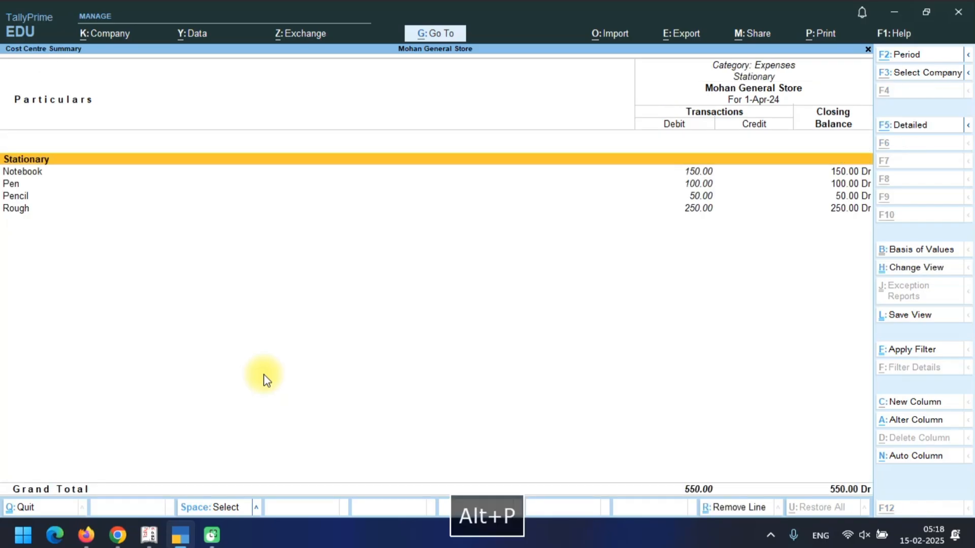
pyautogui.hotkey('ctrl', 'p')
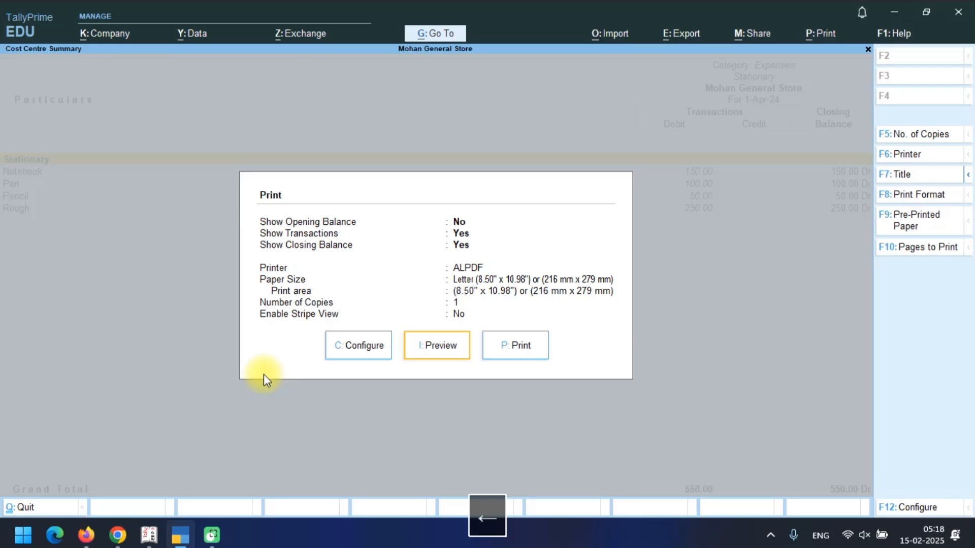
pyautogui.press('Return')
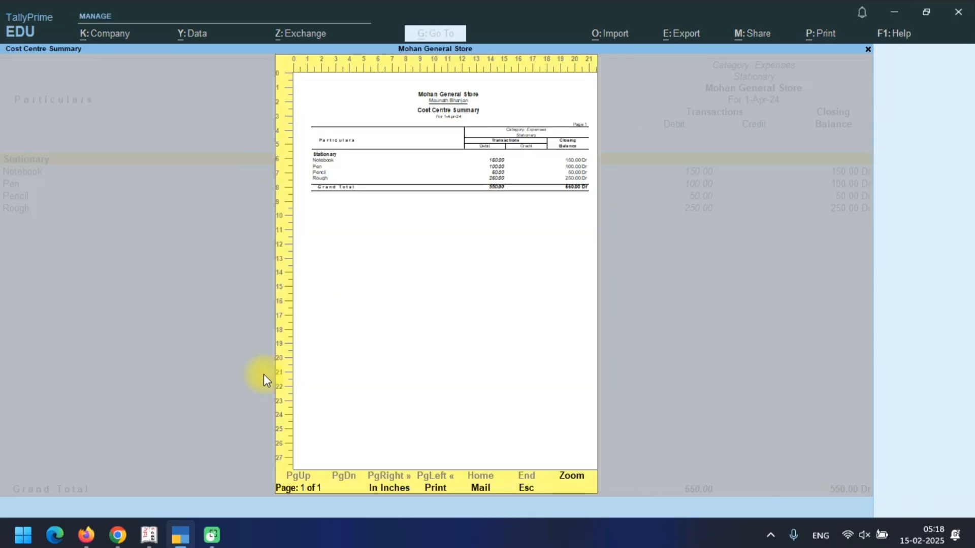
pyautogui.hotkey('alt', 'z')
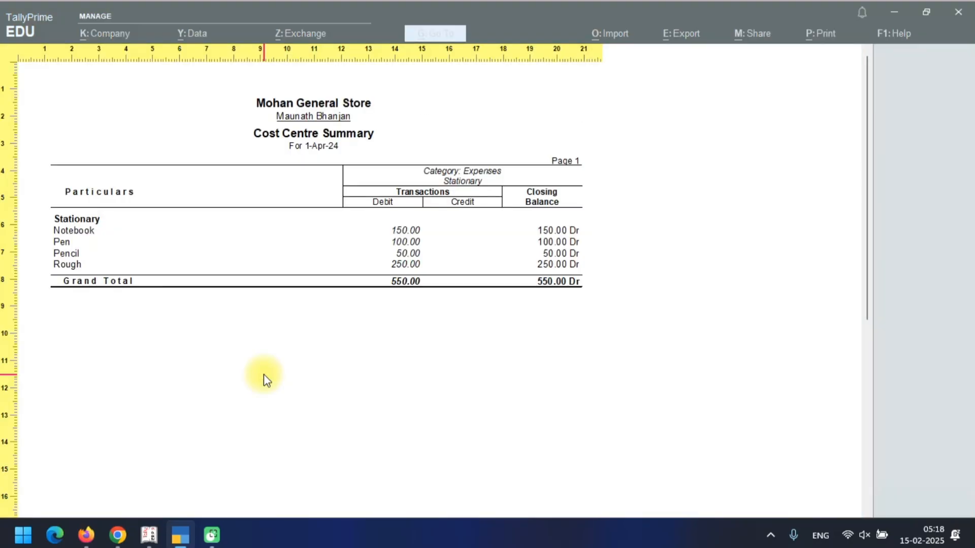